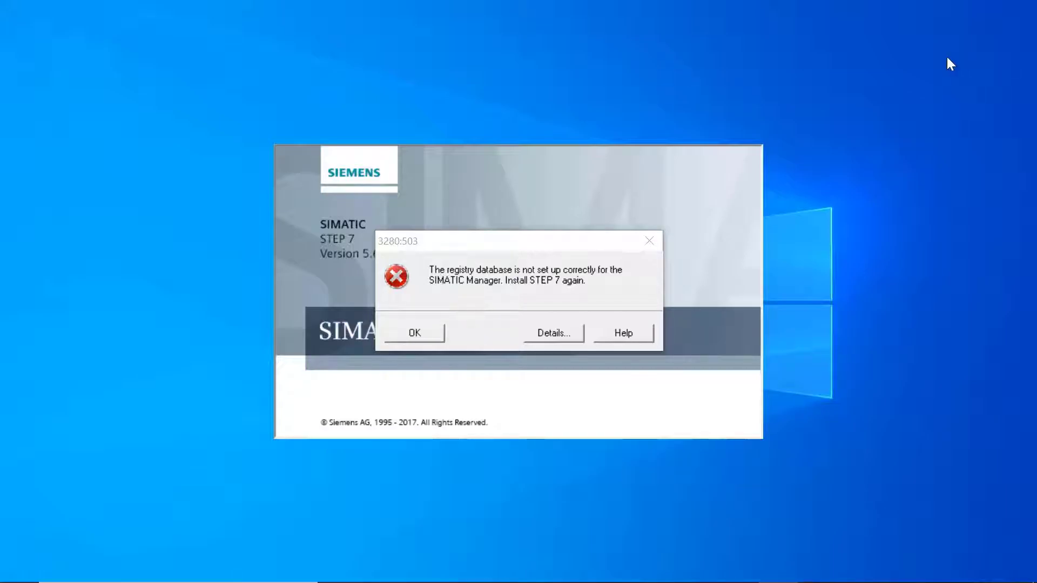
Step: Dismiss the STEP 7 registry error and search Windows for 'registry editor' to bring up its launch options
left_click(647, 243)
left_click(269, 572)
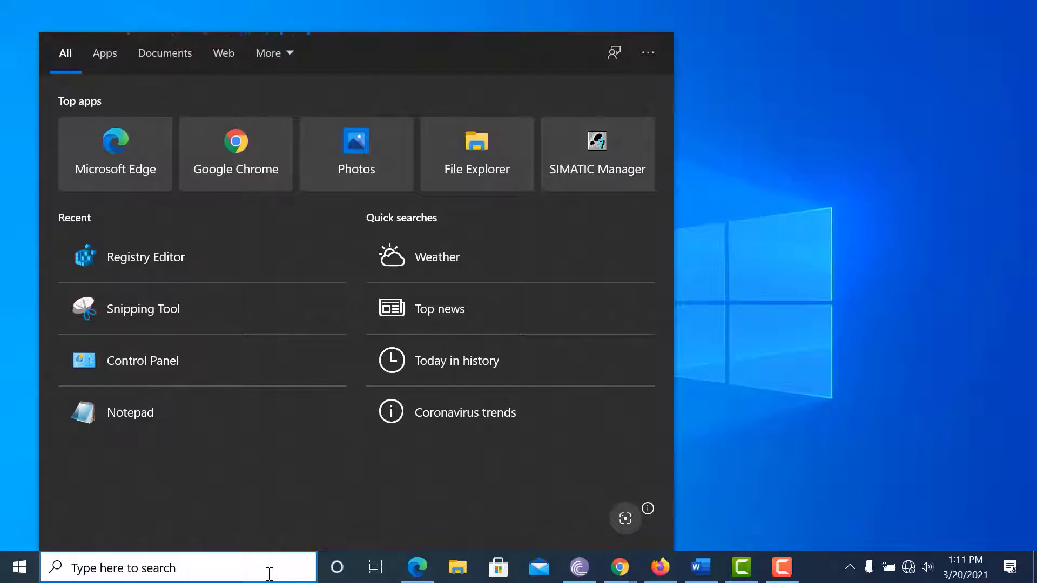
type("r")
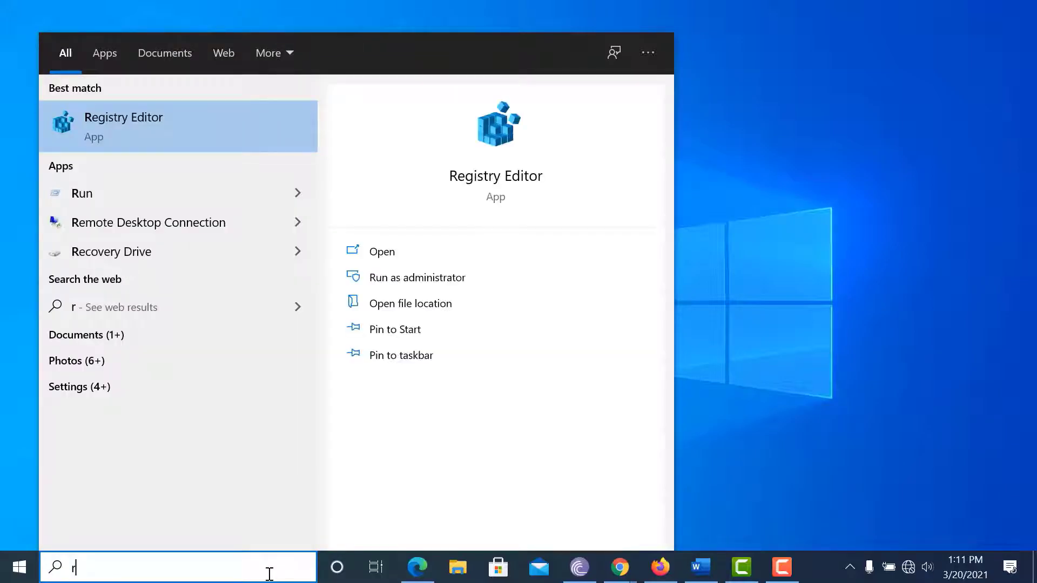
type("eg")
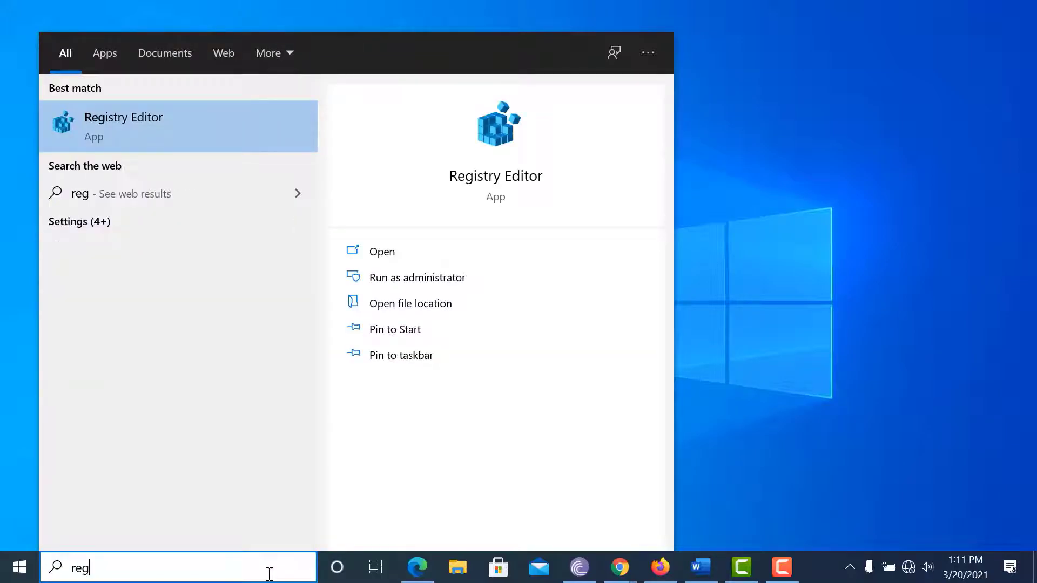
type("istry")
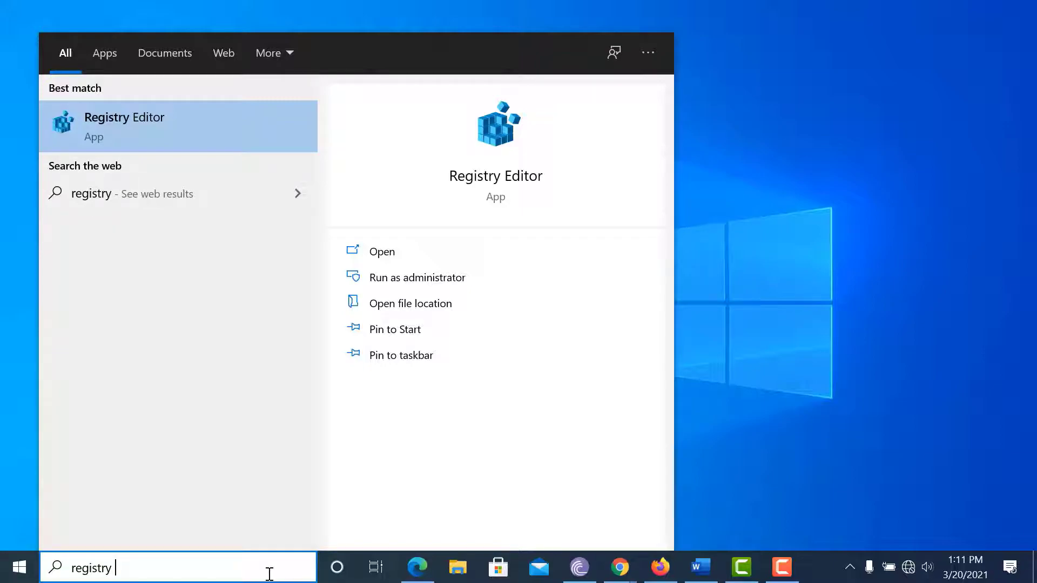
type(" editor")
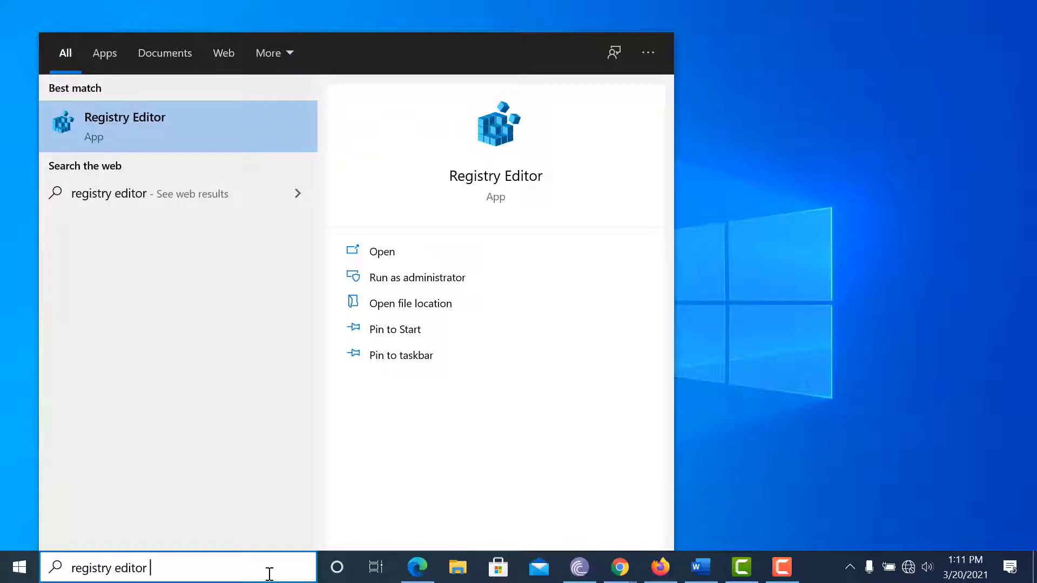
right_click(105, 121)
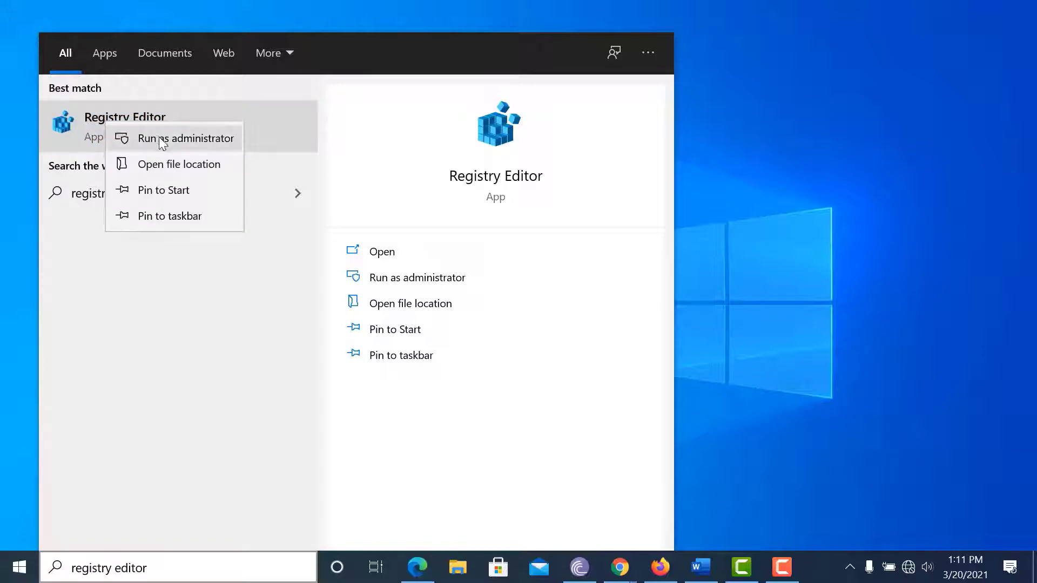
Step: Launch Registry Editor as administrator and browse to the VirtualStore key under HKEY_CURRENT_USER\SOFTWARE\Classes
key("Escape")
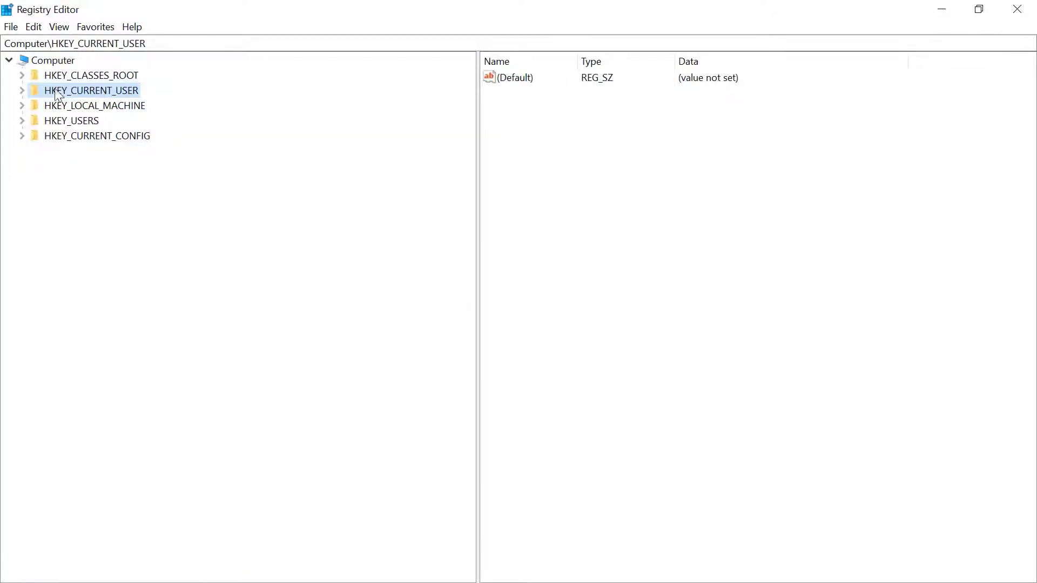
left_click(22, 90)
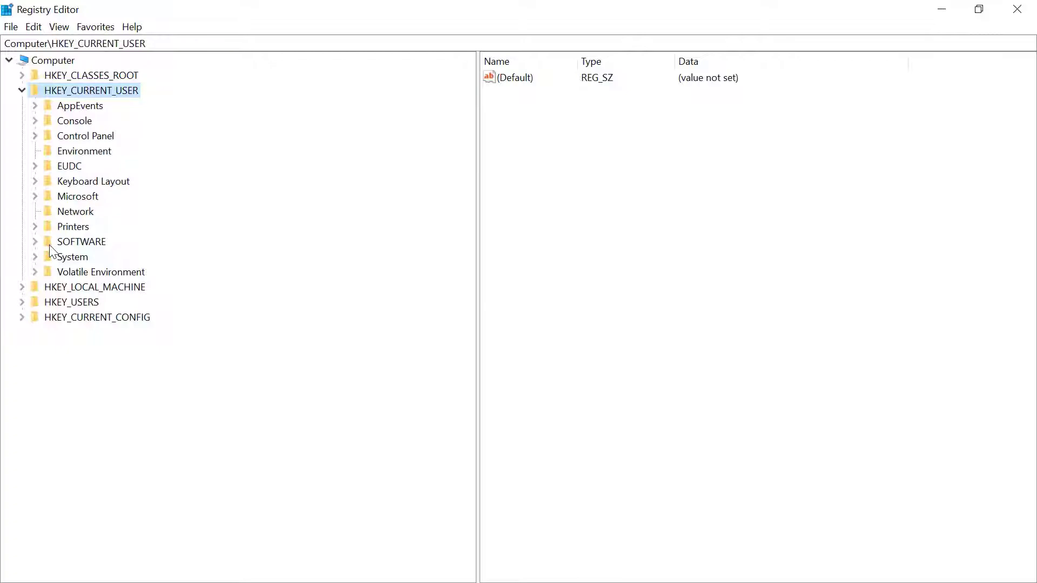
left_click(72, 241)
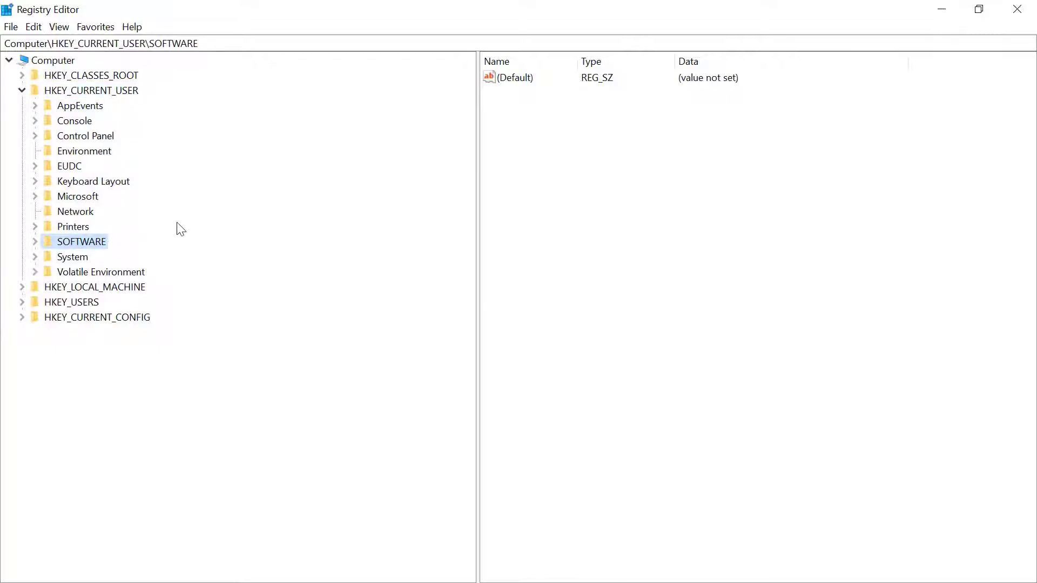
left_click(35, 242)
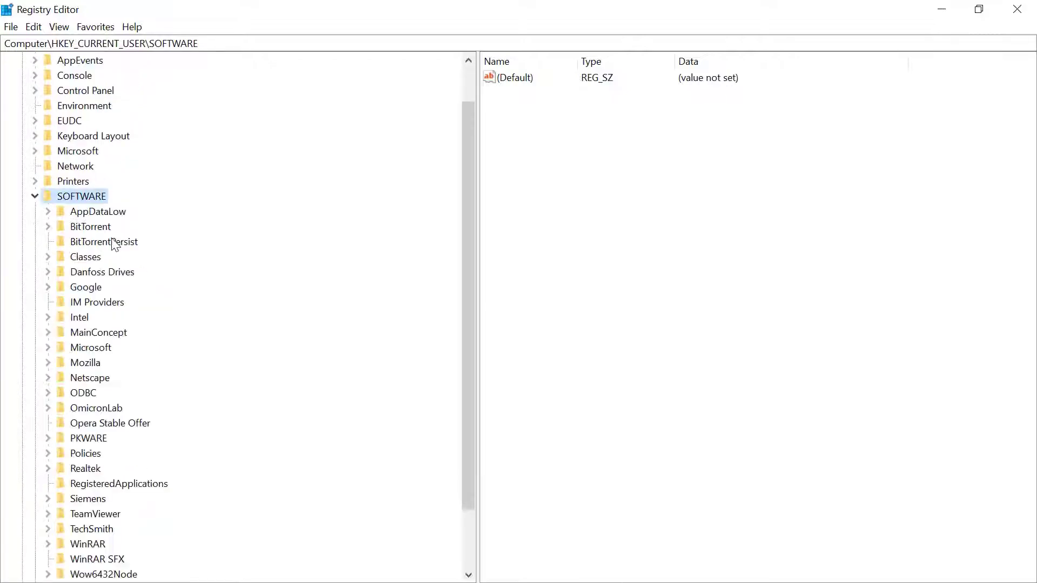
scroll(99, 206, "down", 1)
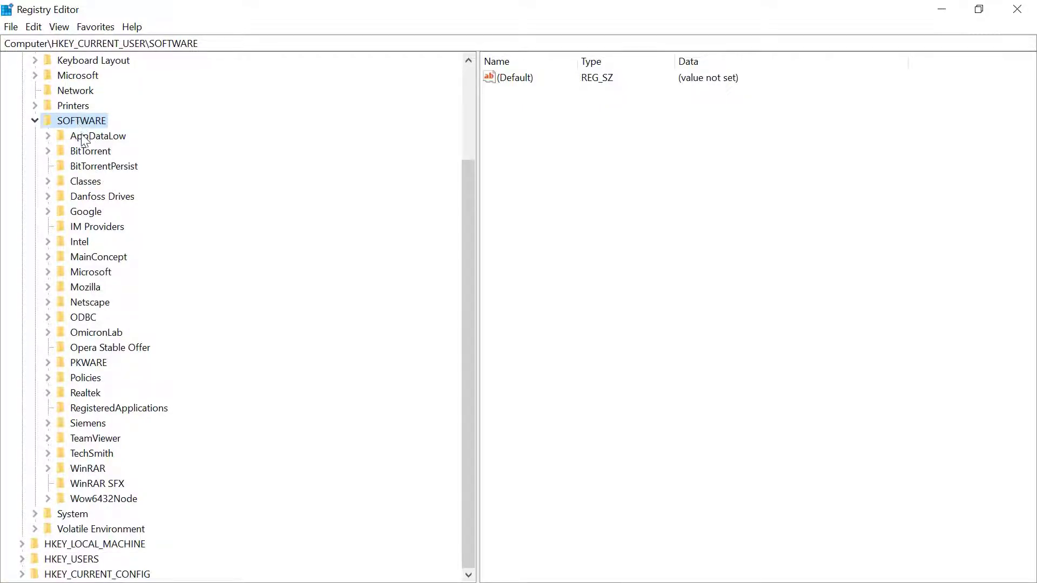
left_click(98, 185)
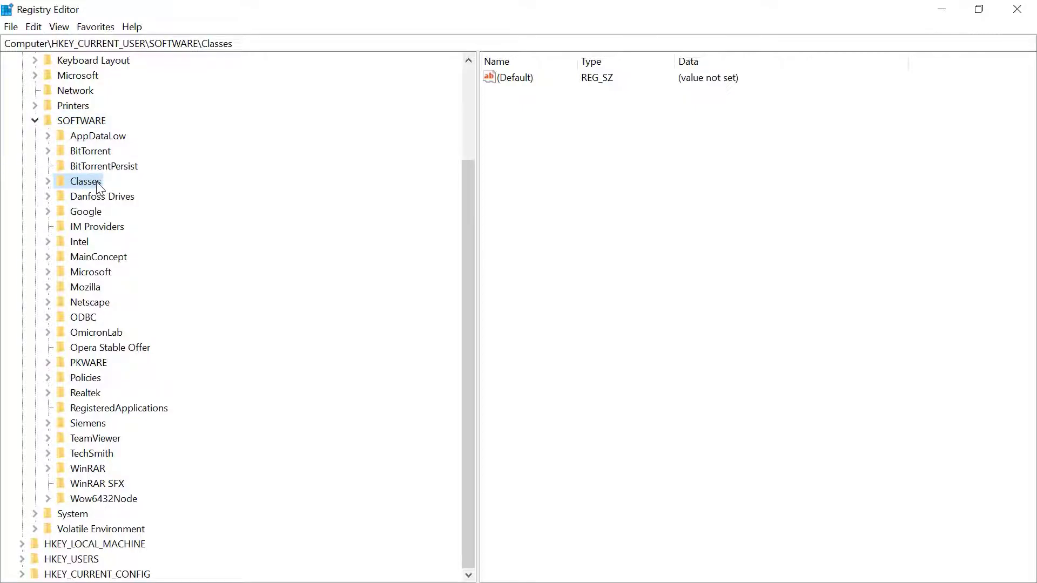
left_click(48, 182)
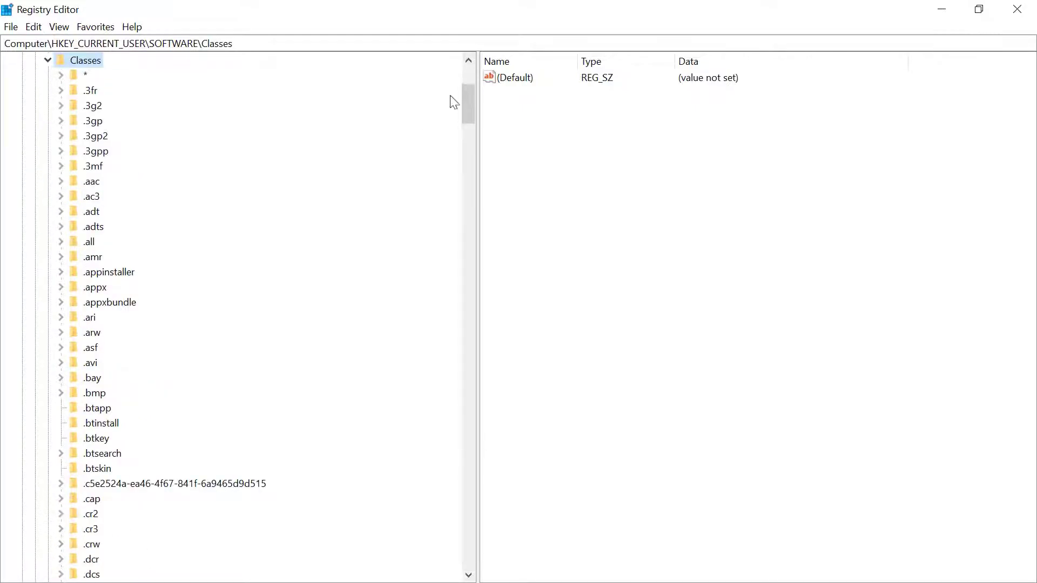
left_click_drag(467, 96, 471, 500)
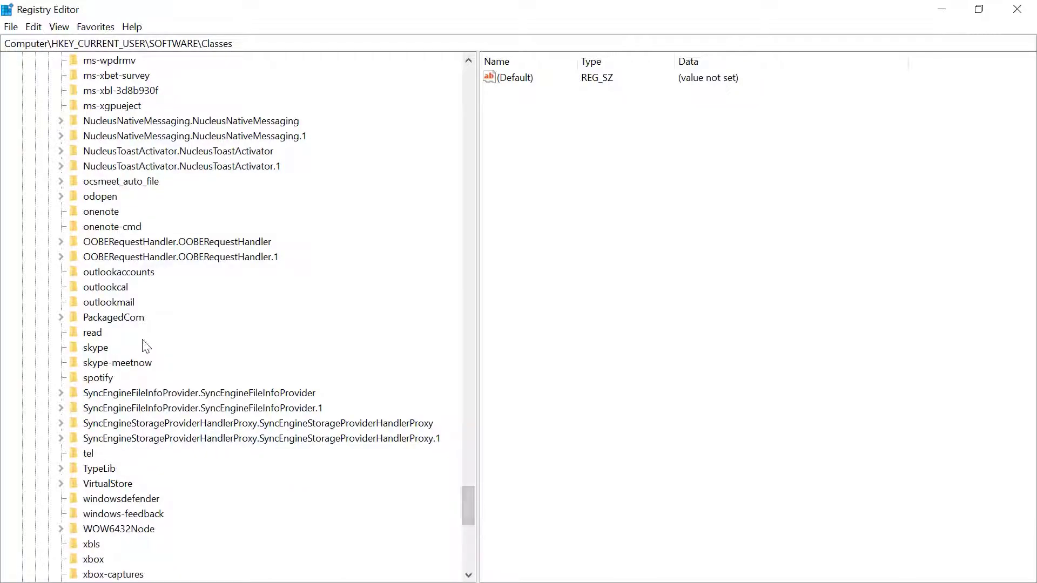
left_click(112, 489)
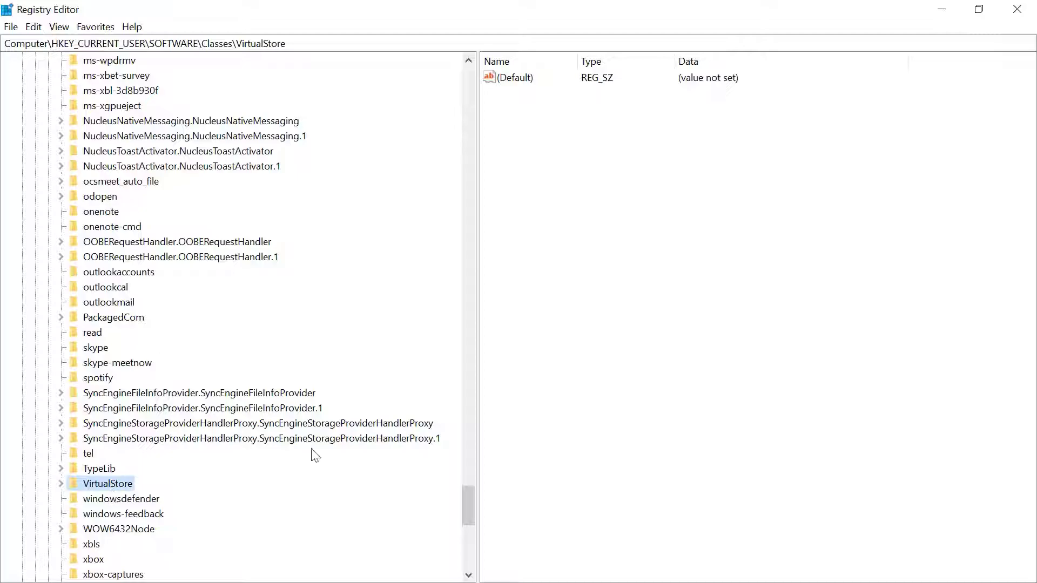
left_click_drag(471, 527, 444, 105)
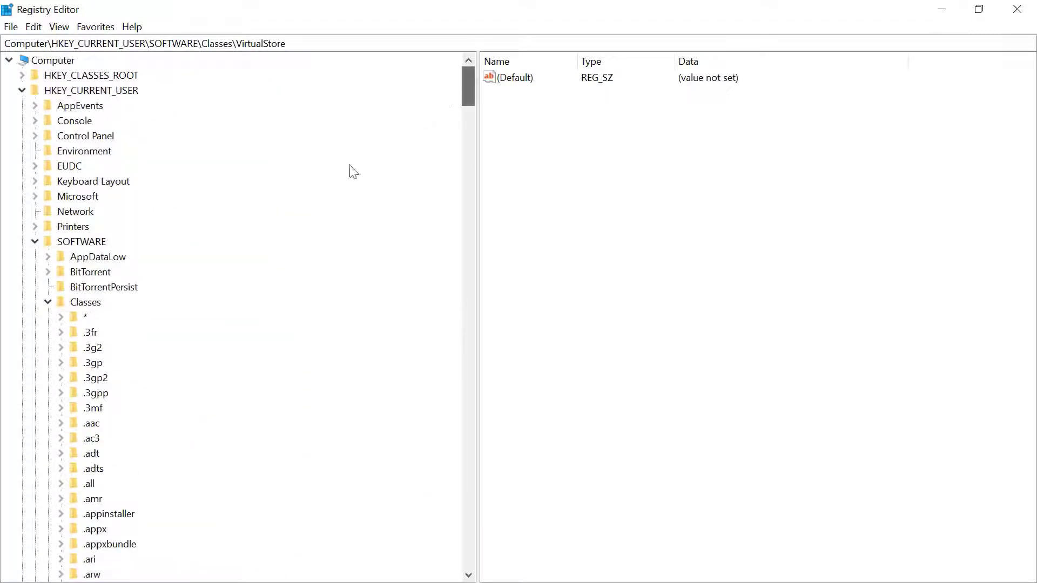
left_click(47, 301)
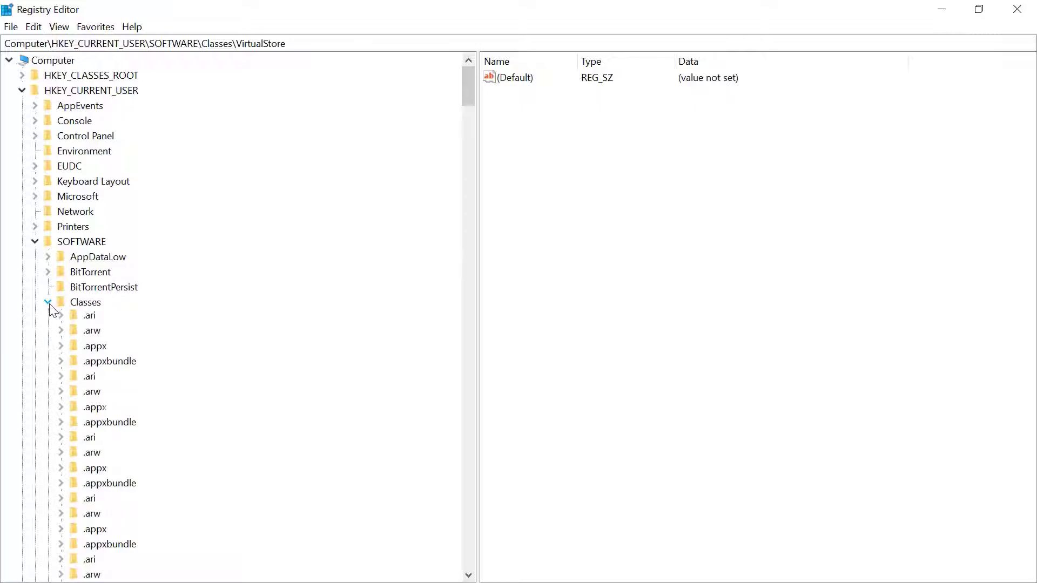
Step: Collapse HKEY_CURRENT_USER and expand HKEY_USERS to the current user's _Classes hive, showing VirtualStore
left_click(33, 241)
left_click(22, 91)
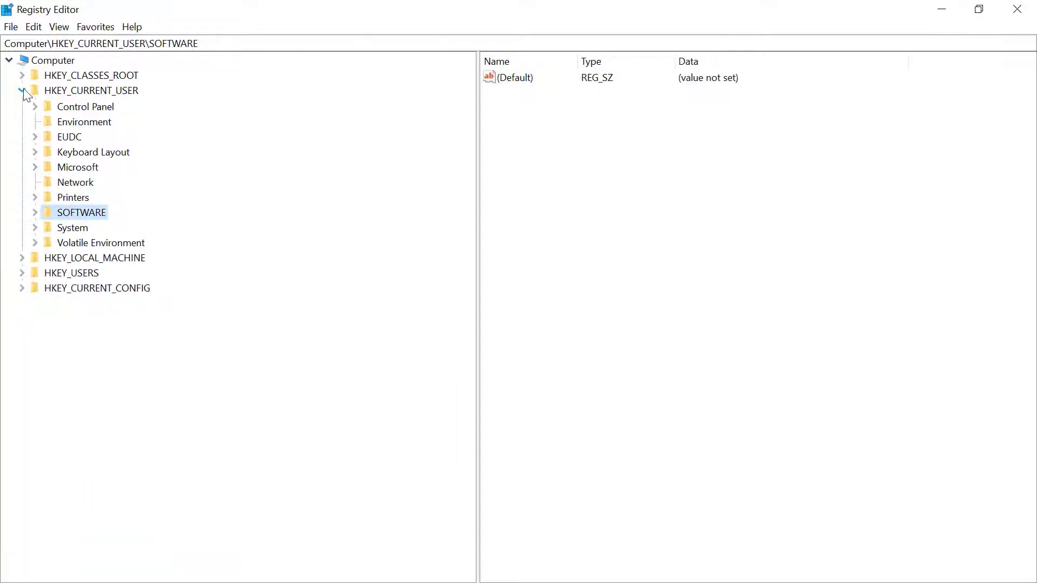
left_click(86, 138)
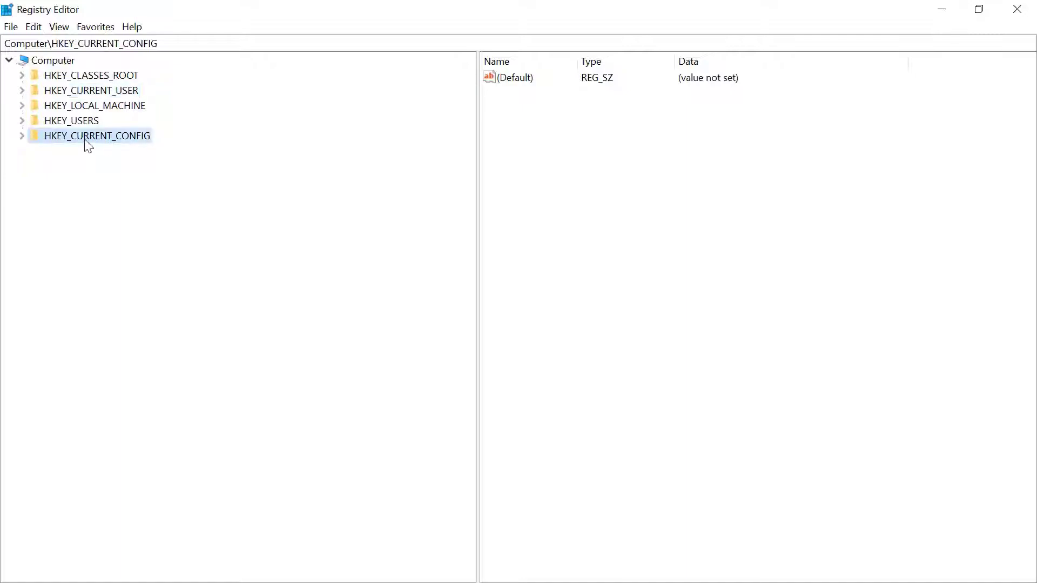
left_click(79, 122)
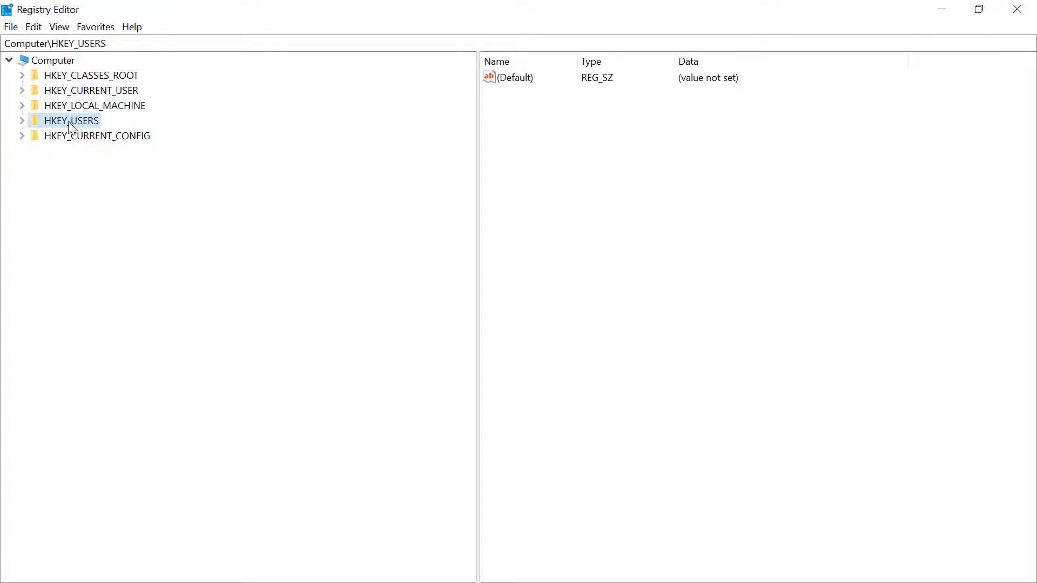
left_click(22, 121)
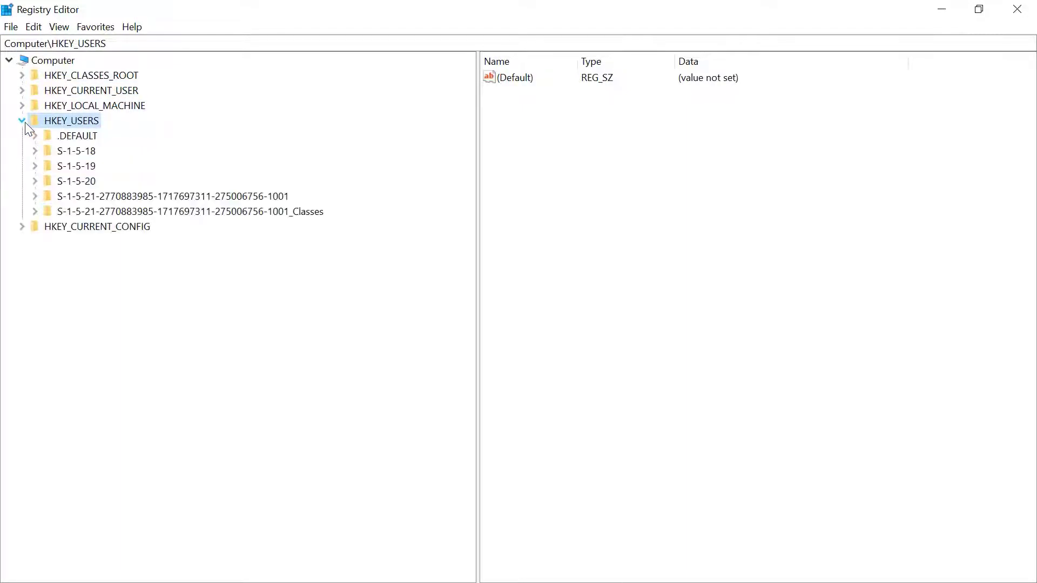
left_click(77, 137)
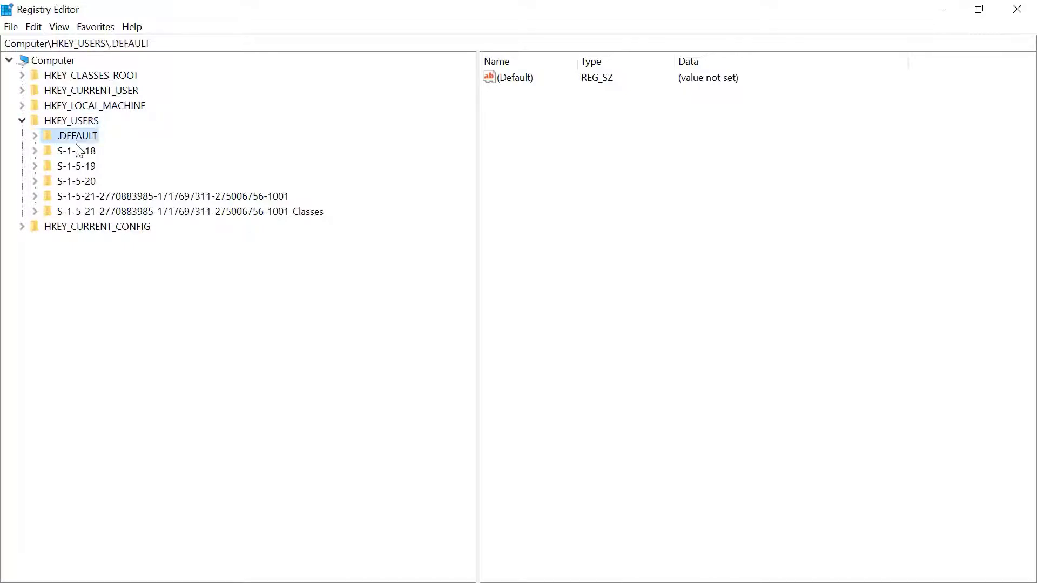
left_click(309, 213)
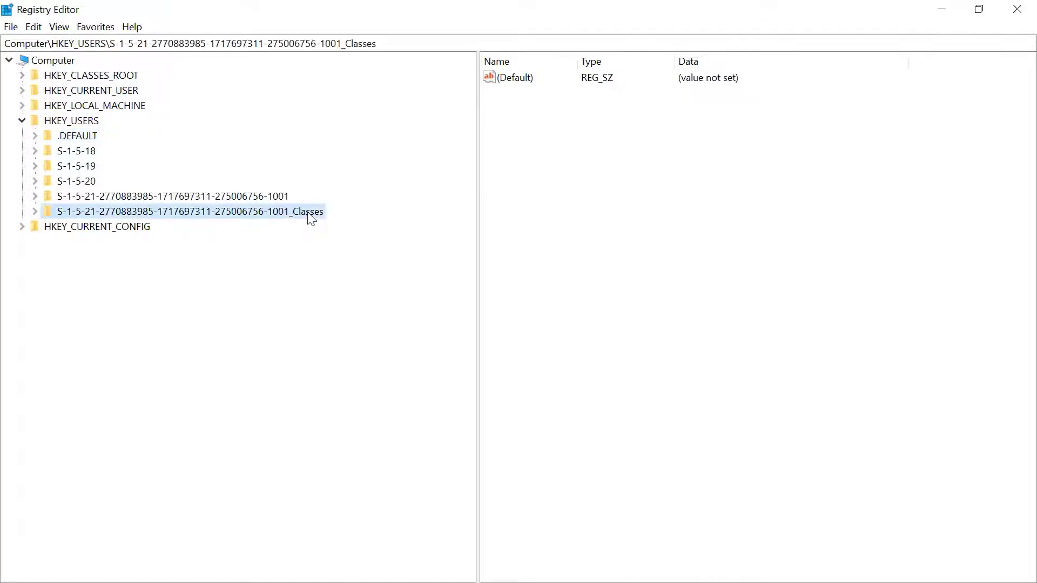
left_click(38, 212)
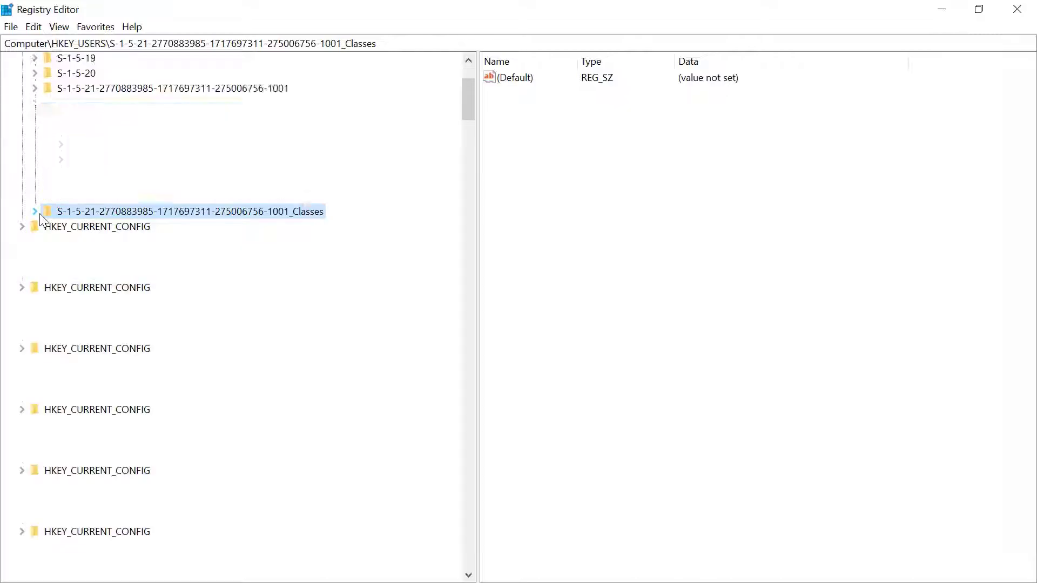
scroll(468, 81, "up", 3)
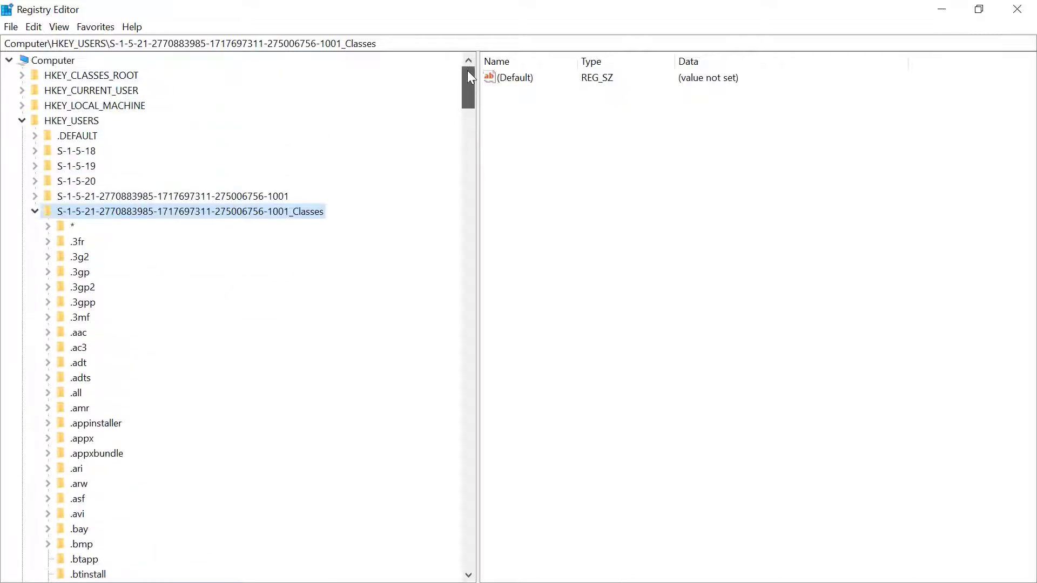
mouse_move(468, 79)
left_mouse_down()
mouse_move(474, 411)
mouse_move(512, 529)
mouse_move(489, 521)
left_mouse_up()
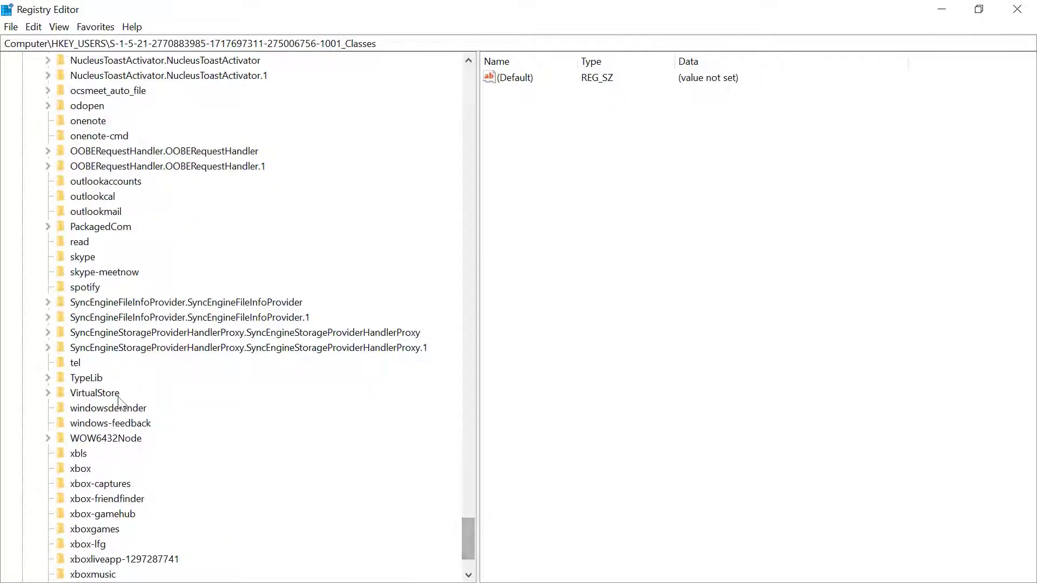
Step: Expand VirtualStore down to MACHINE\SOFTWARE\WOW6432Node\Siemens to inspect its SIMATIC_NET and STEP7 subkeys
left_click(116, 397)
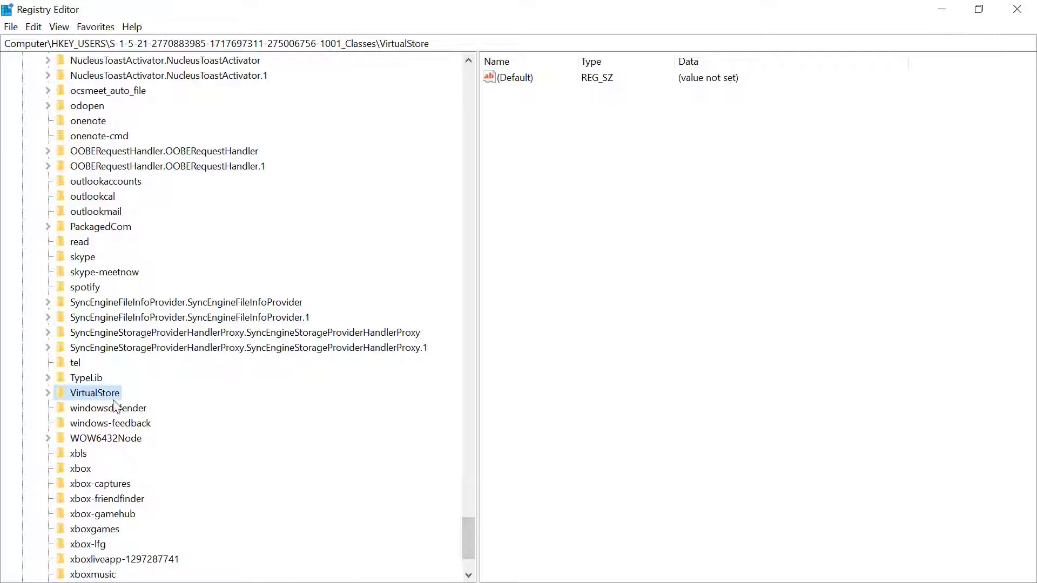
left_click(48, 393)
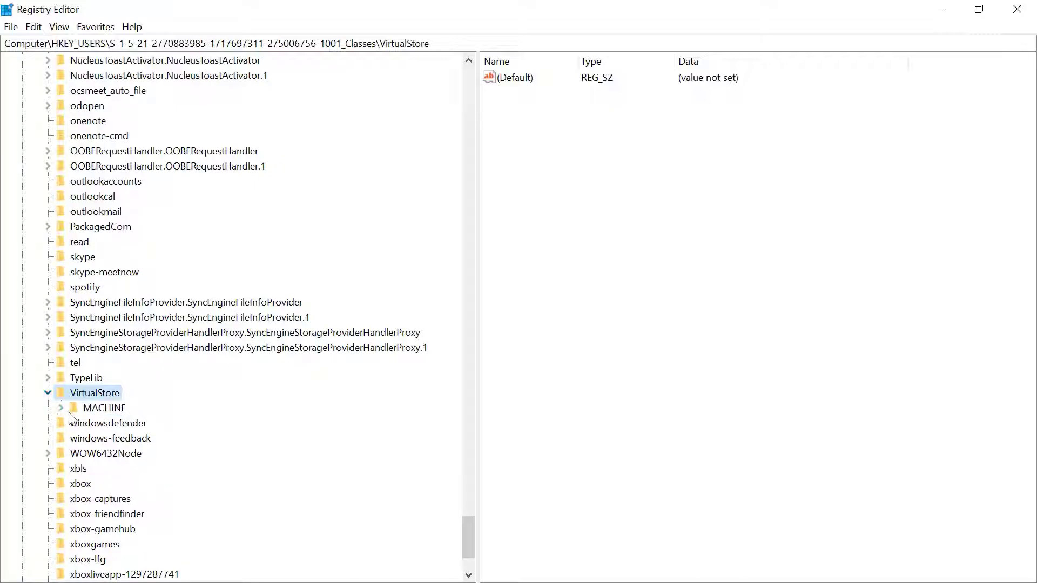
left_click(60, 408)
left_click(74, 423)
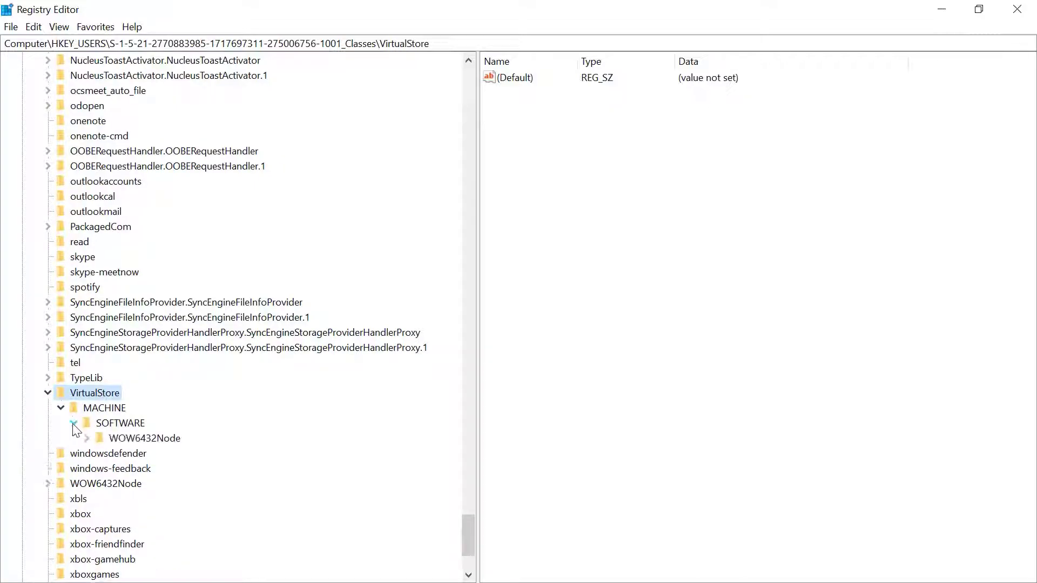
left_click(87, 438)
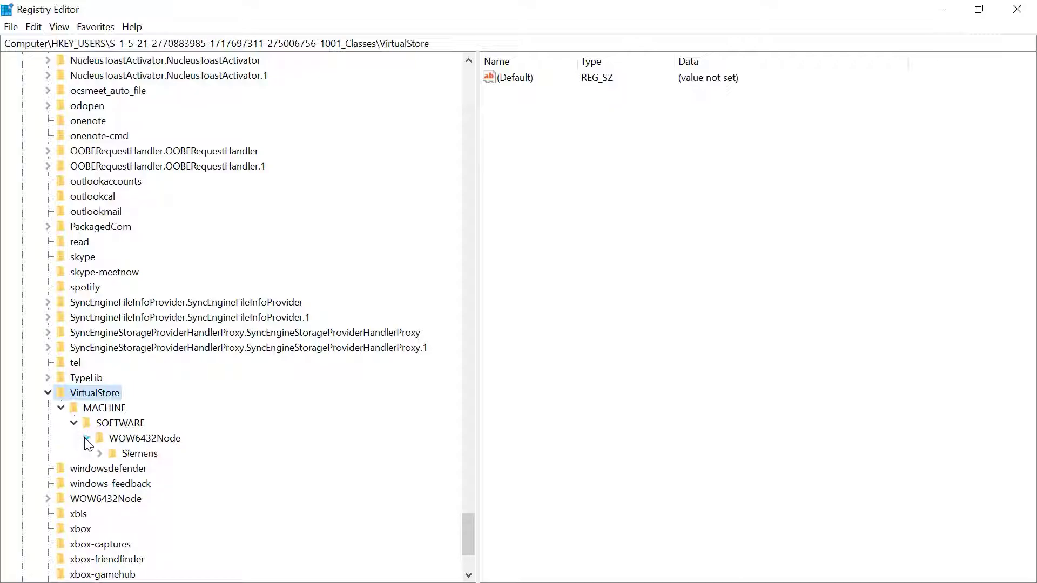
left_click(100, 454)
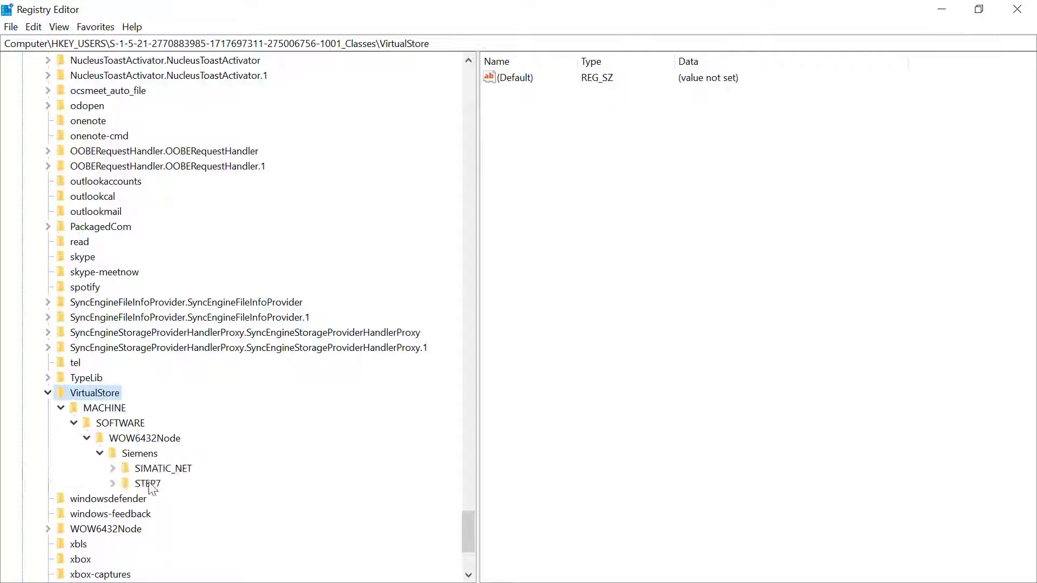
left_click(113, 468)
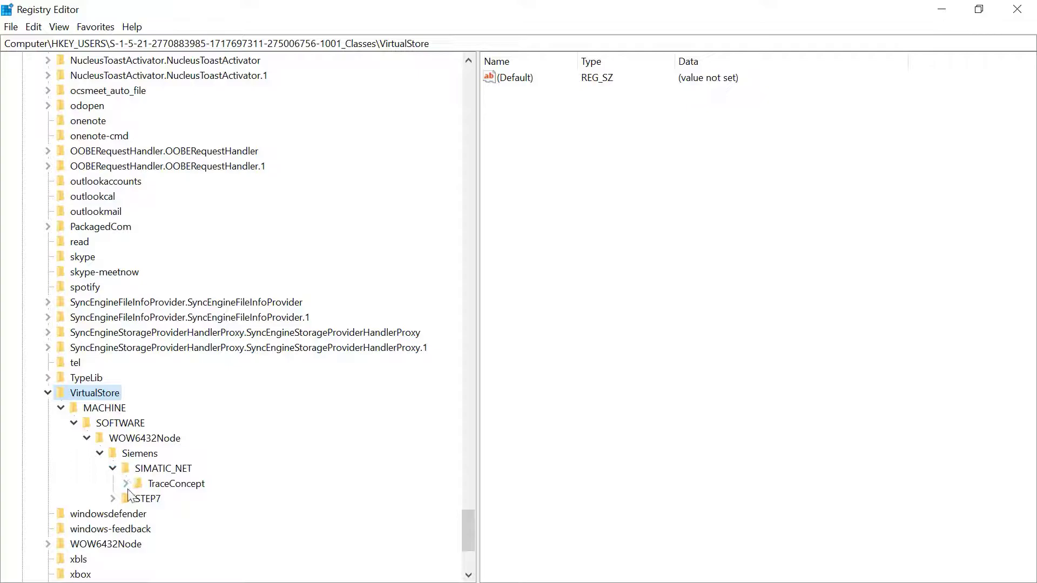
left_click(125, 484)
left_click(113, 529)
left_click(126, 543)
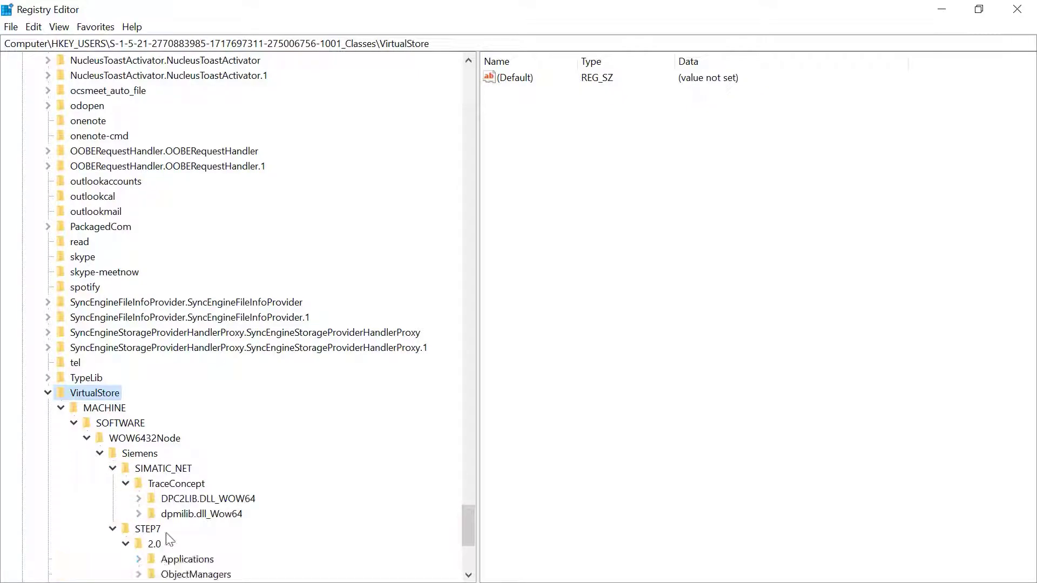
scroll(173, 535, "down", 1)
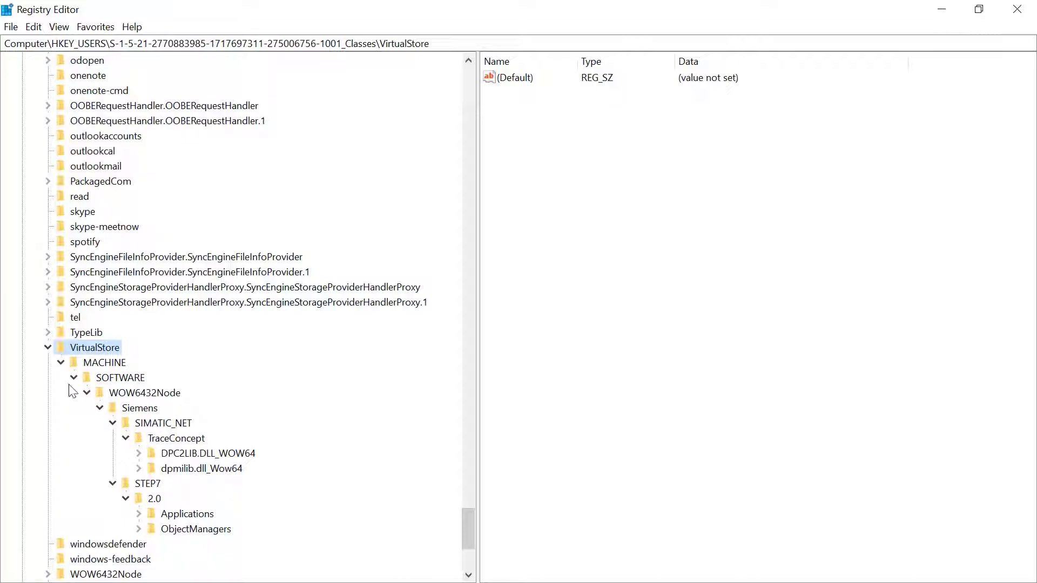
Step: Delete the VirtualStore key from the _Classes hive and confirm removing all its subkeys
left_click(60, 363)
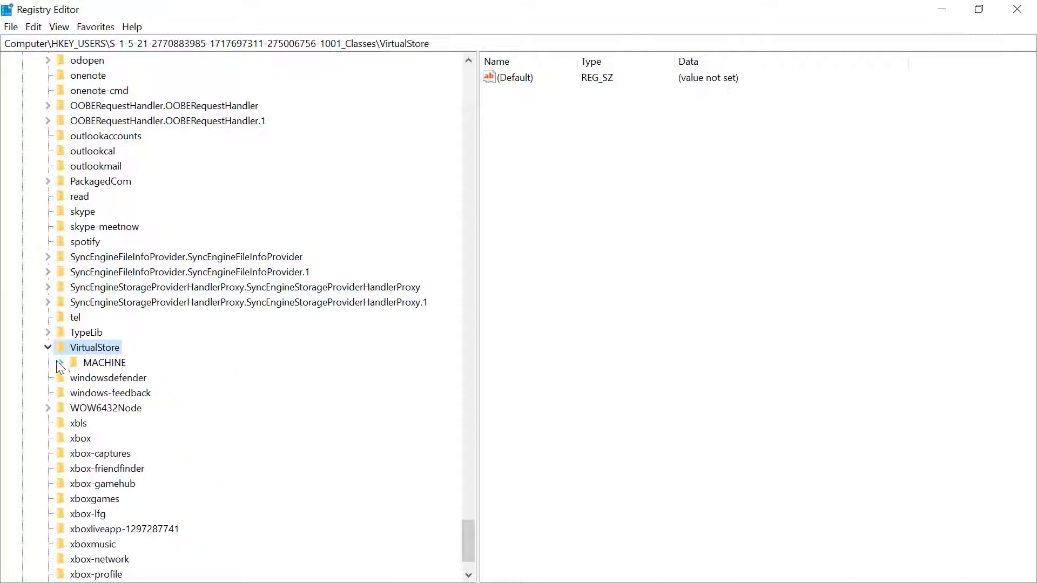
left_click(49, 349)
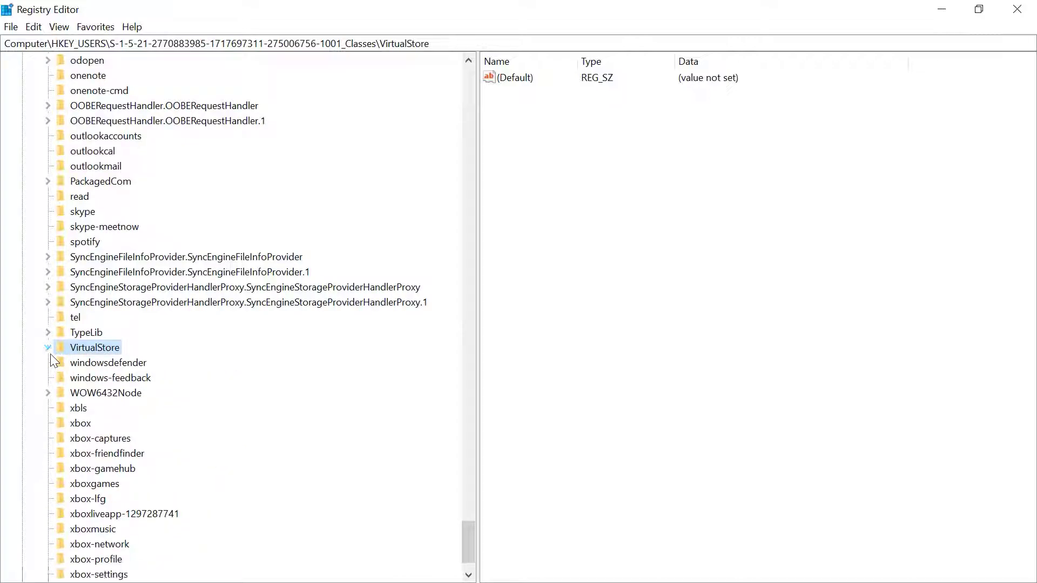
right_click(86, 348)
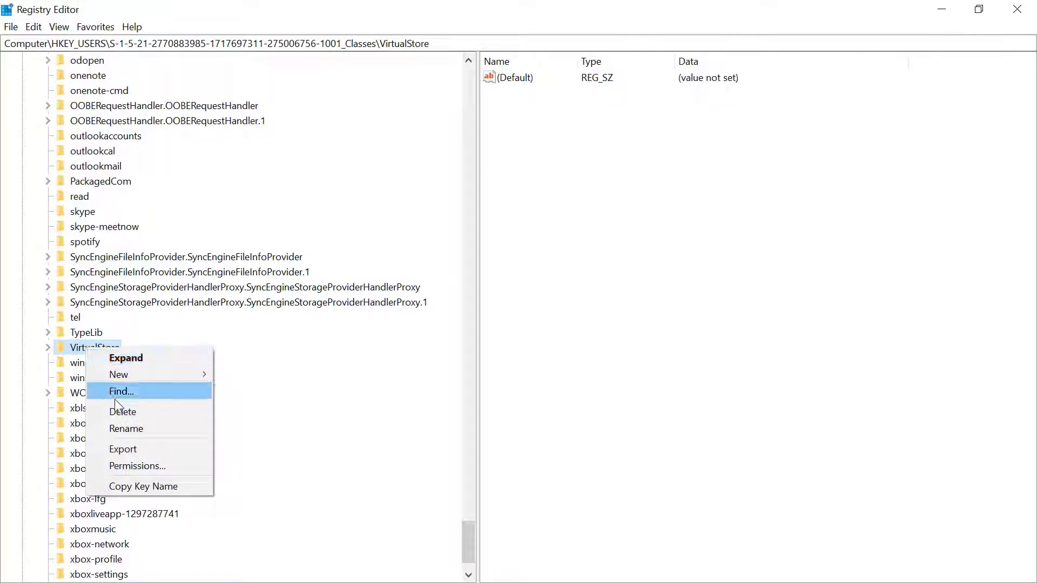
left_click(140, 412)
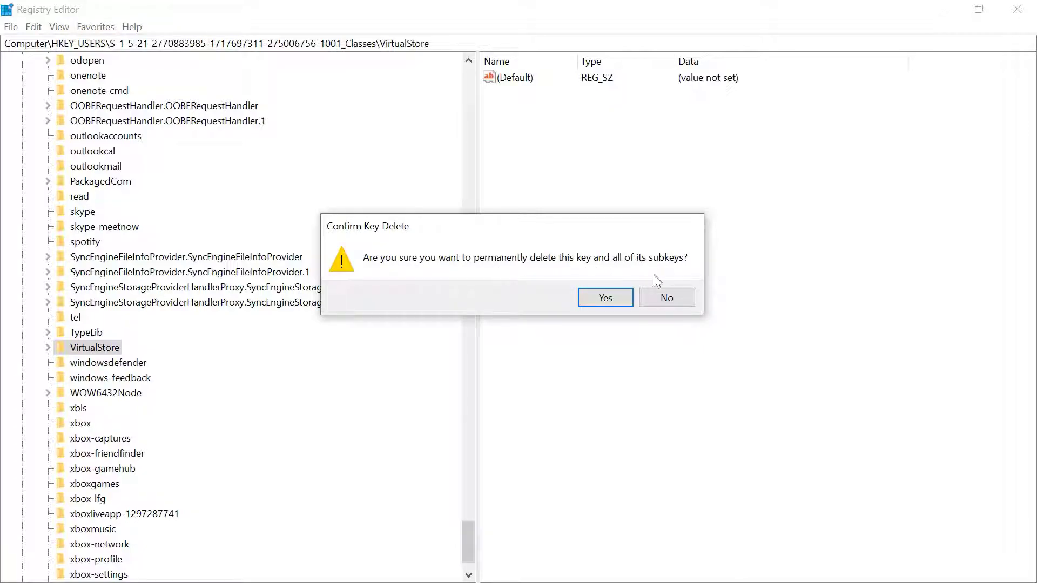
left_click(604, 298)
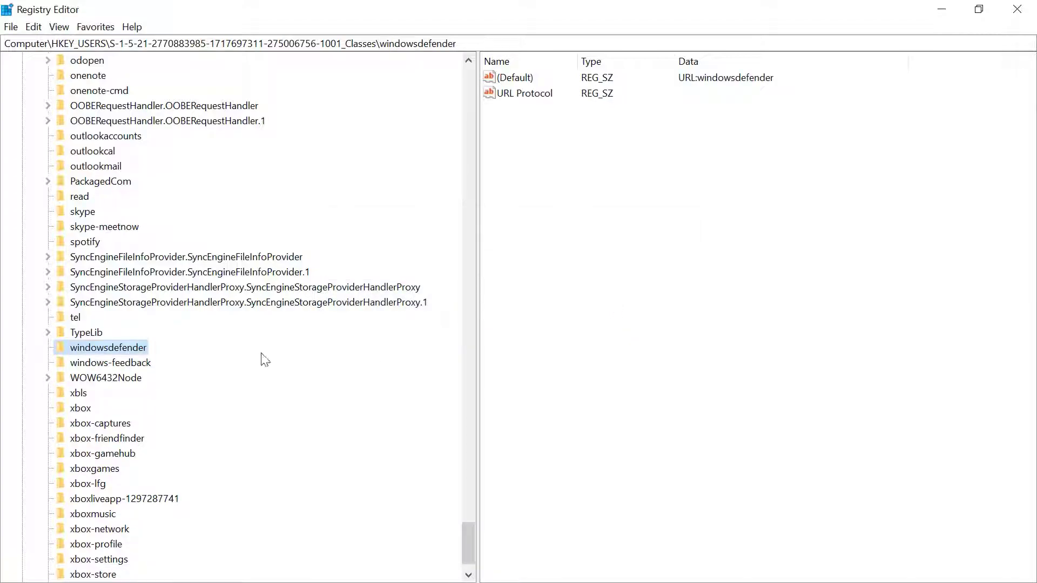
scroll(179, 254, "up", 2)
scroll(180, 254, "up", 4)
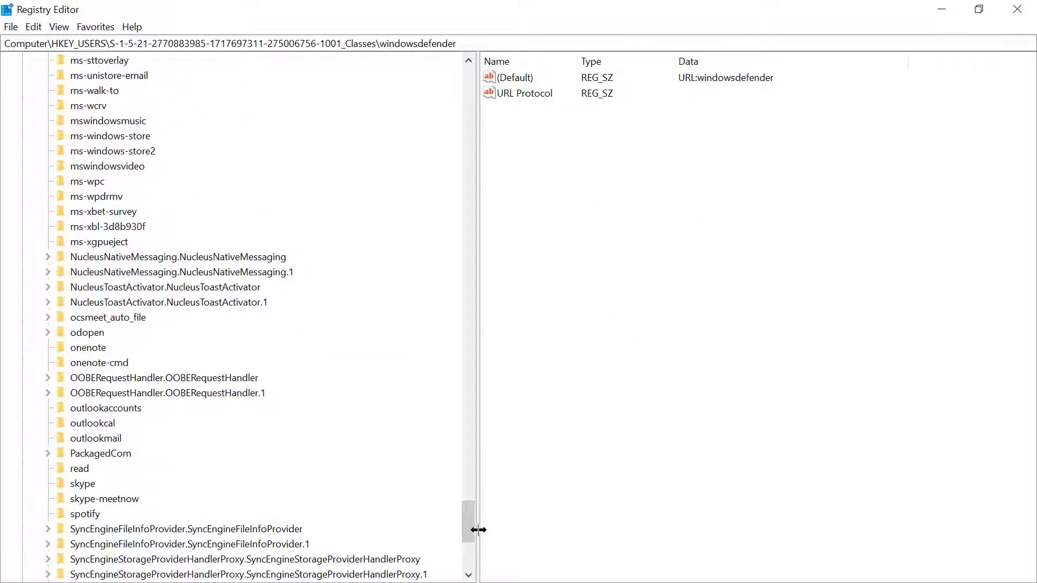
left_click_drag(472, 526, 389, 97)
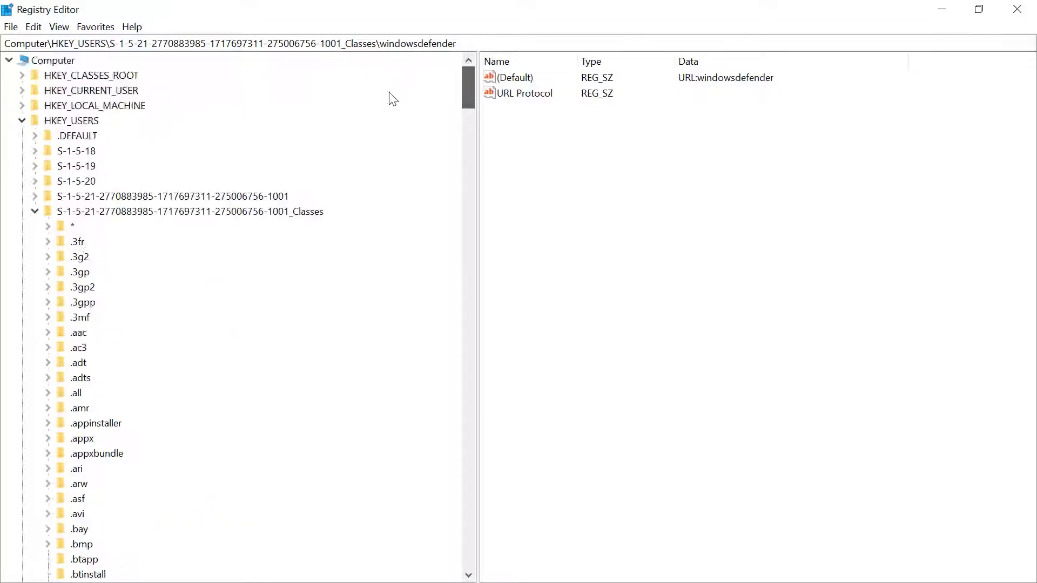
Step: Collapse HKEY_USERS and expand HKEY_CURRENT_USER\SOFTWARE\Classes, scrolling to its VirtualStore key
left_click(35, 211)
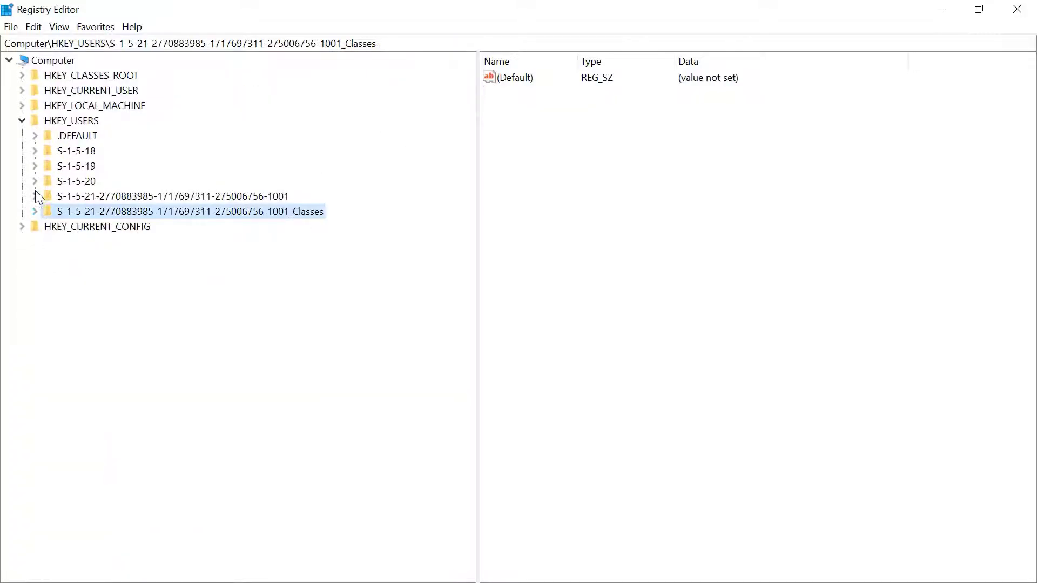
left_click(21, 120)
double_click(91, 91)
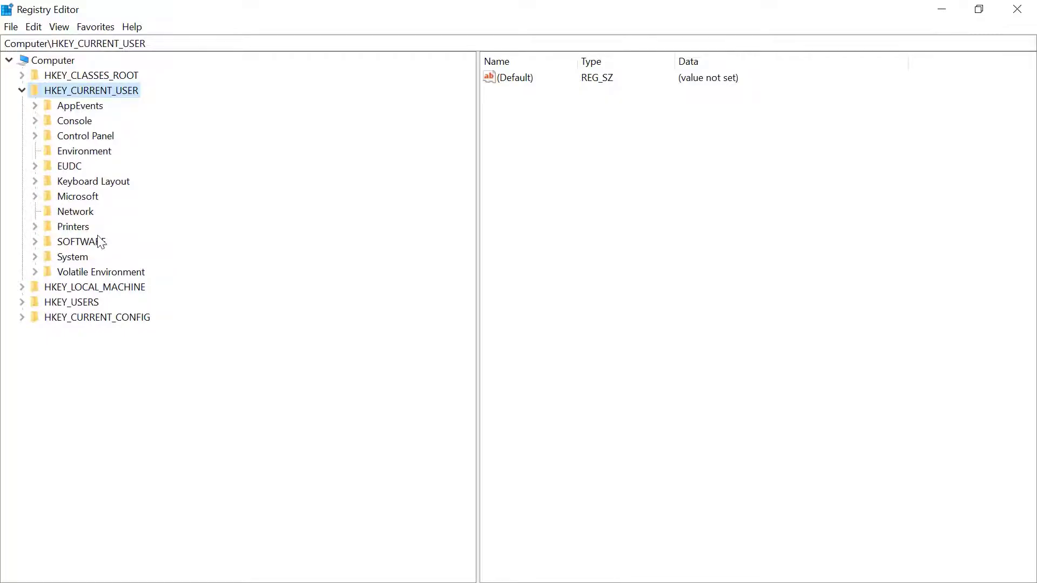
left_click(48, 245)
left_click(35, 242)
left_click(50, 257)
left_click(50, 256)
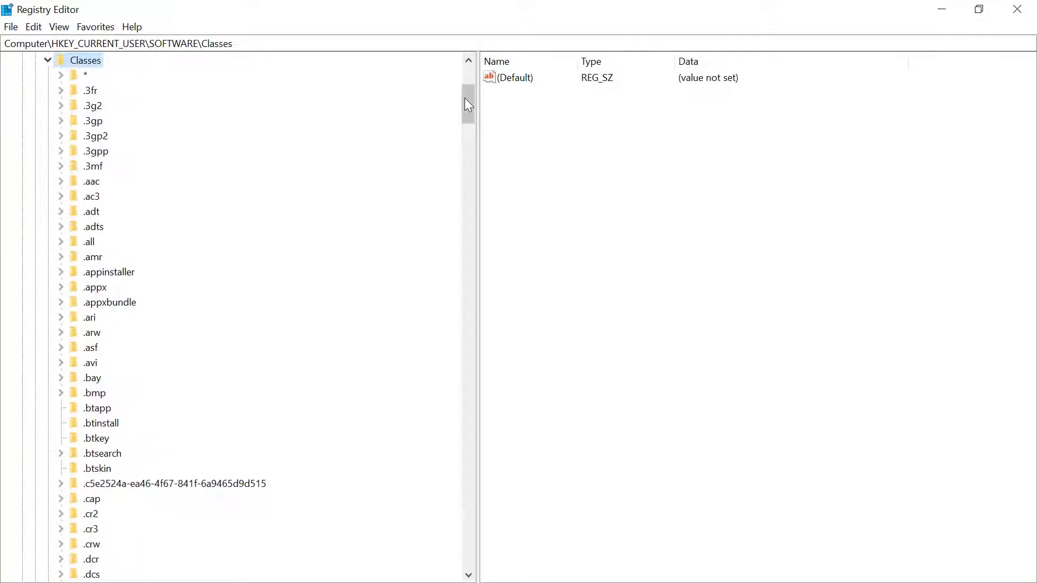
left_click(471, 186)
left_click_drag(474, 193, 453, 546)
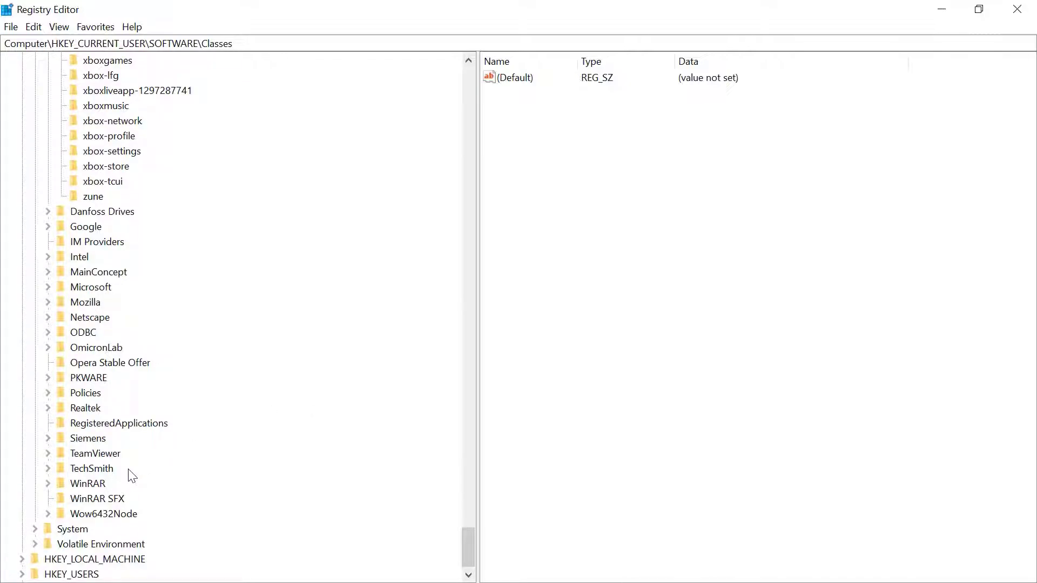
scroll(146, 468, "down", 1)
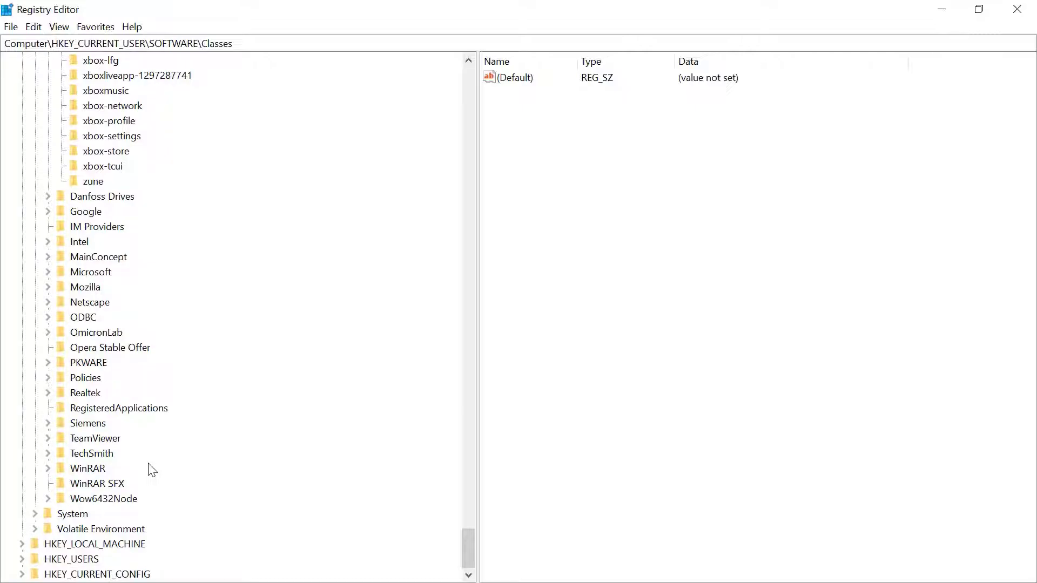
scroll(195, 476, "up", 6)
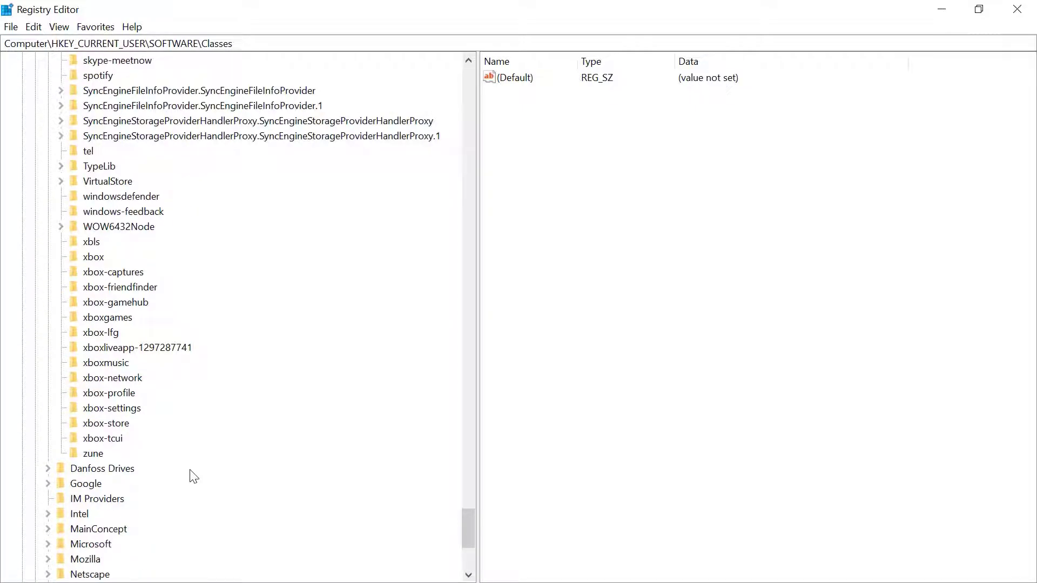
Step: Delete the VirtualStore key under HKEY_CURRENT_USER\SOFTWARE\Classes, dismissing the access error messages
left_click(124, 184)
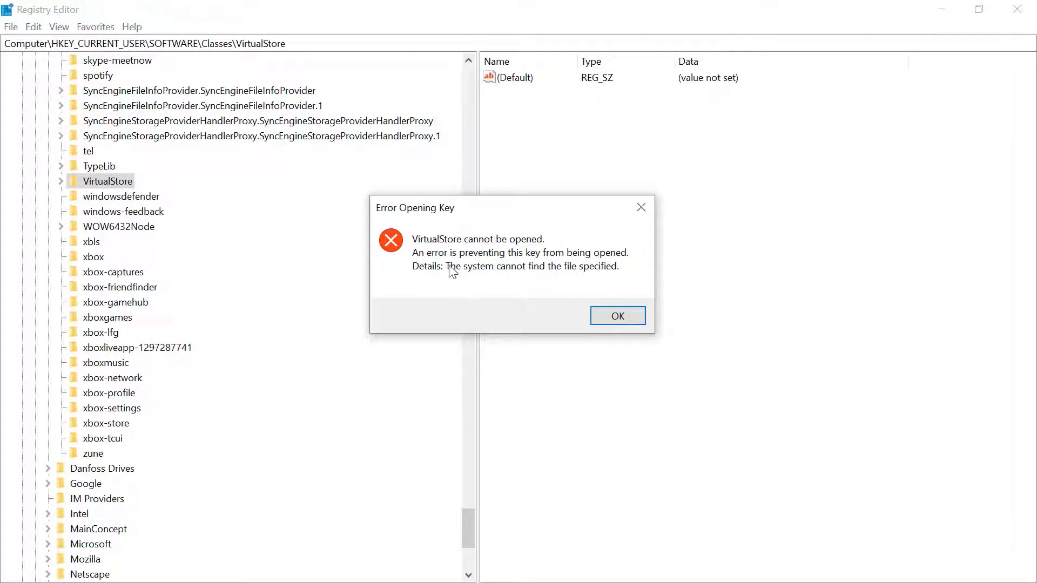
left_click(607, 316)
right_click(102, 182)
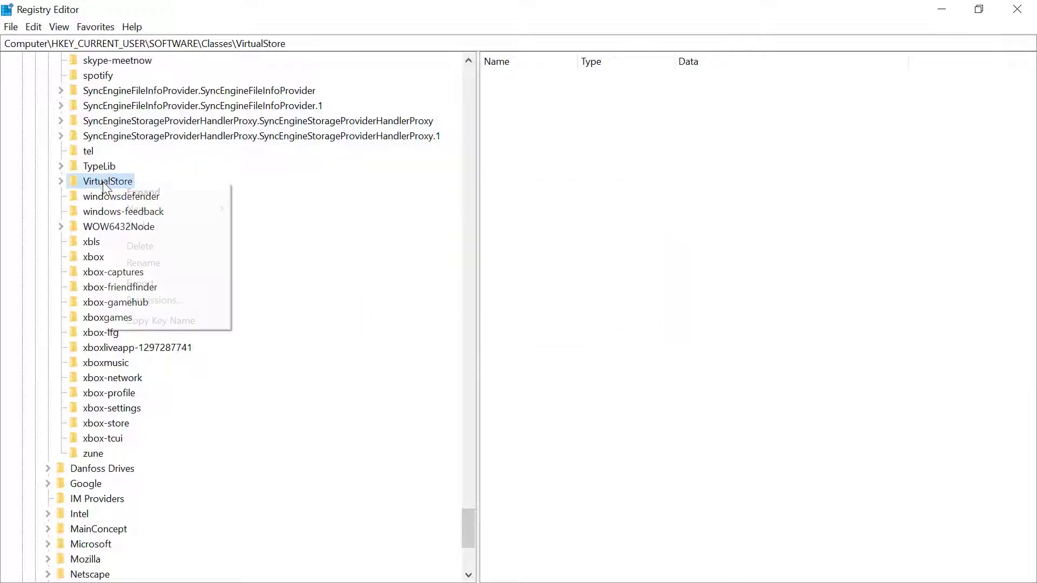
left_click(145, 247)
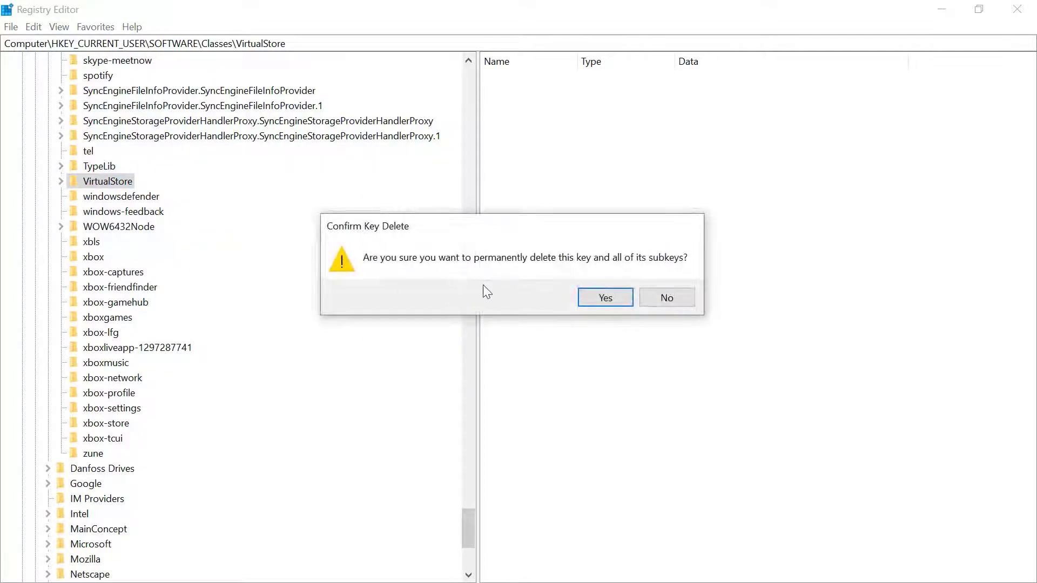
left_click(602, 295)
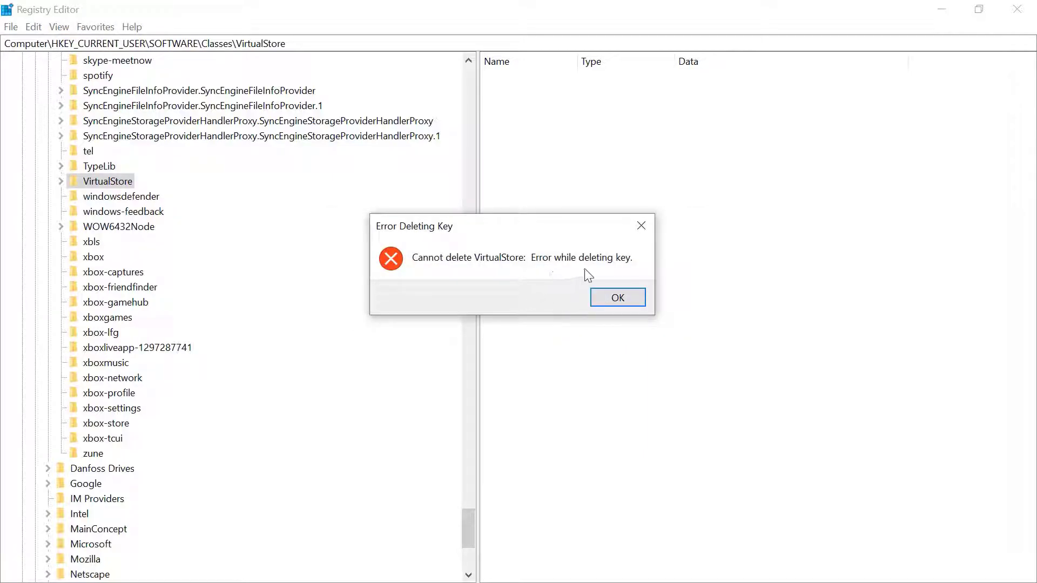
left_click(614, 299)
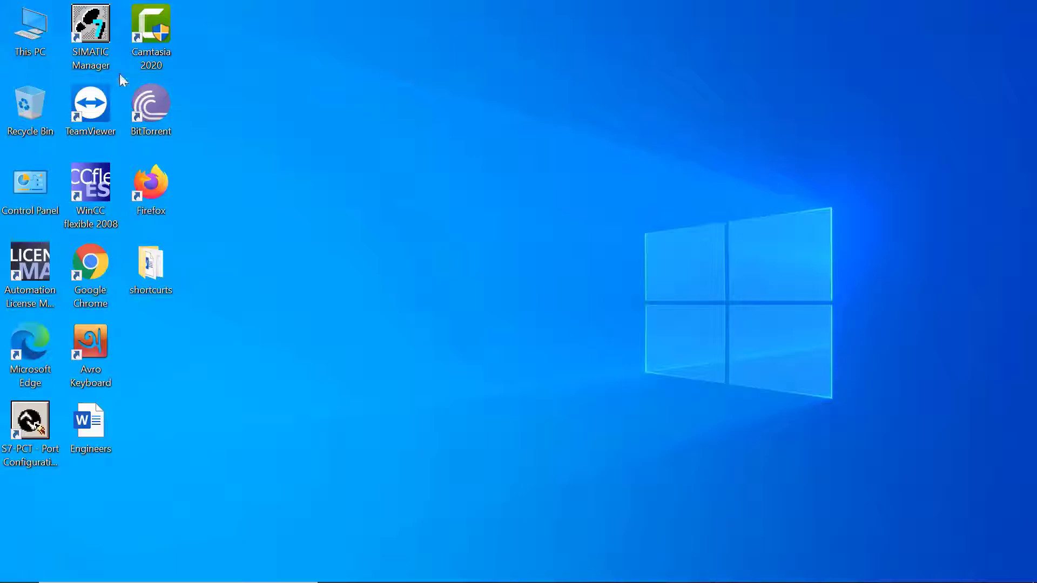
double_click(92, 21)
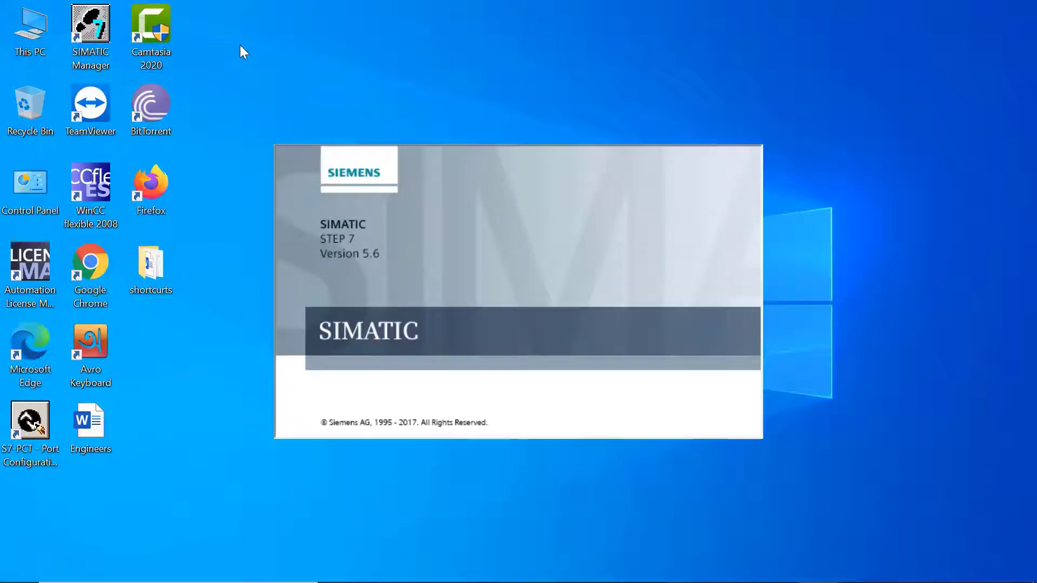
right_click(241, 46)
mouse_move(351, 60)
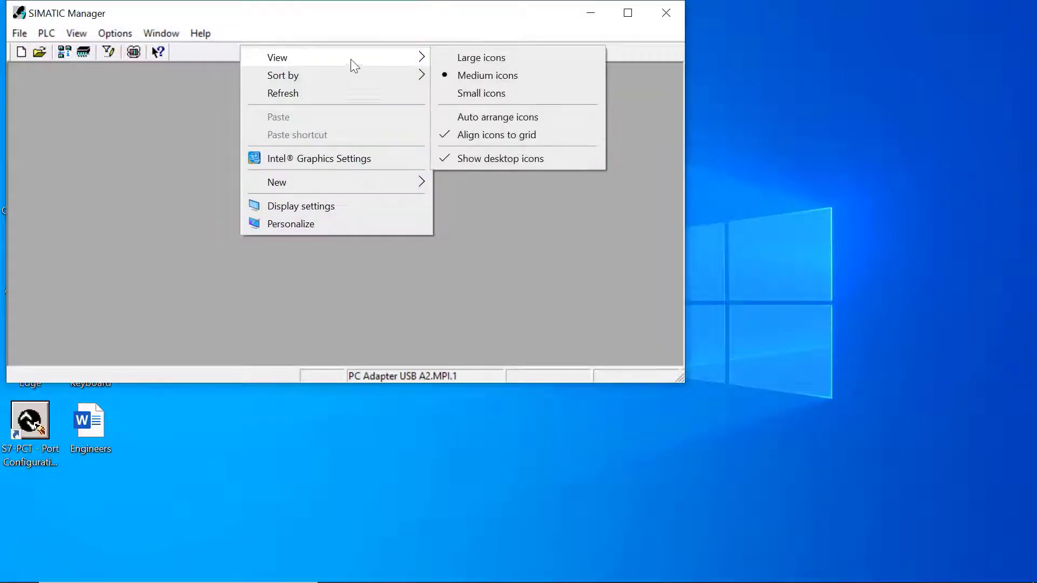
left_click(729, 115)
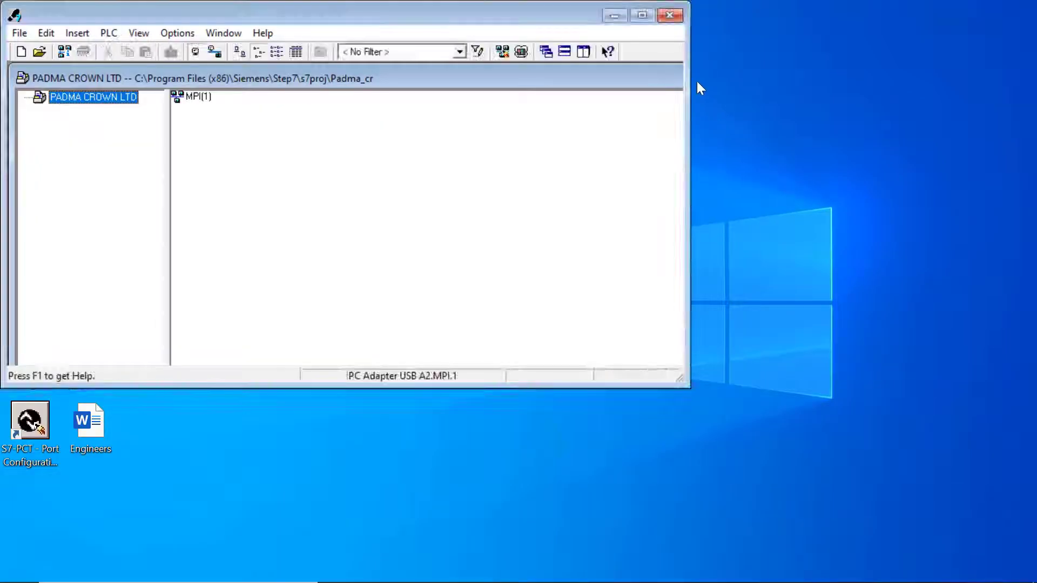
left_click(645, 15)
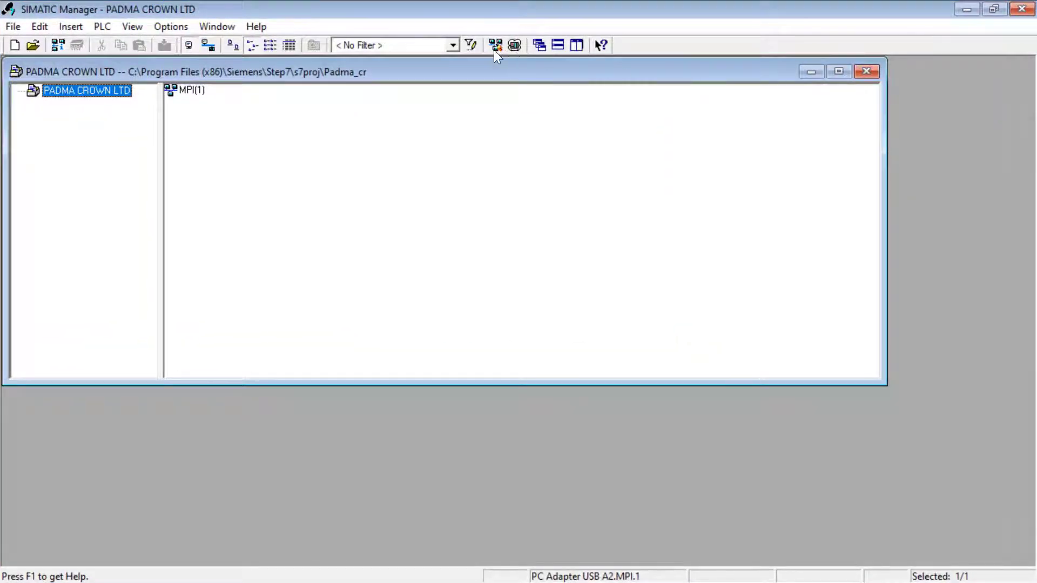
left_click(859, 70)
left_click(1021, 11)
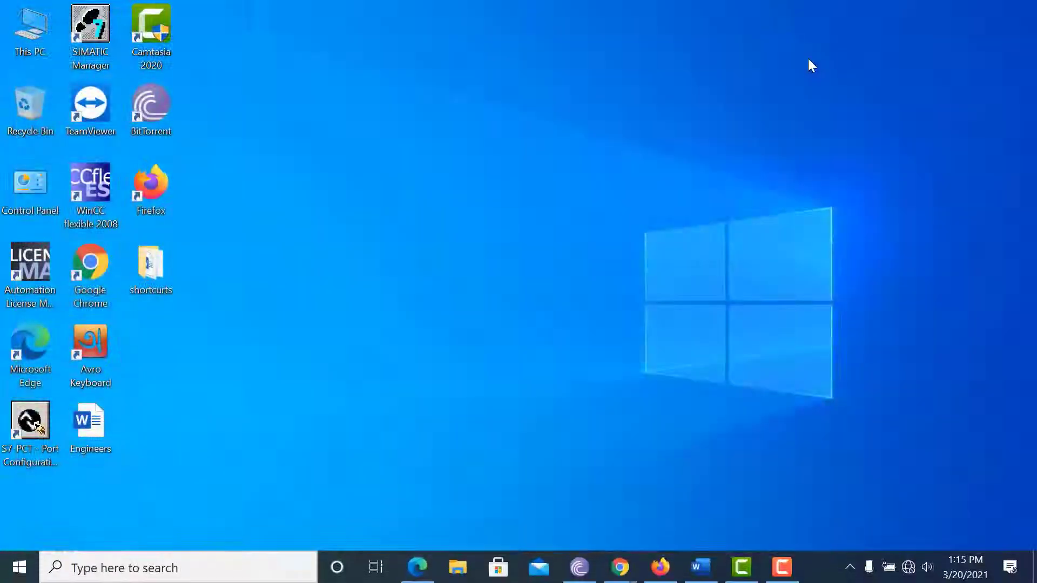
double_click(90, 27)
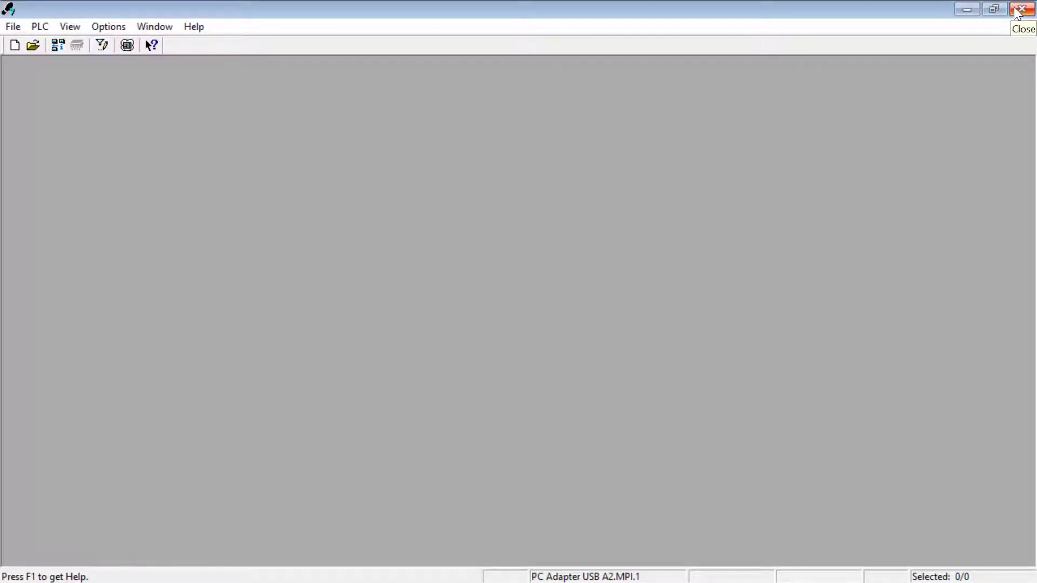
left_click(1021, 10)
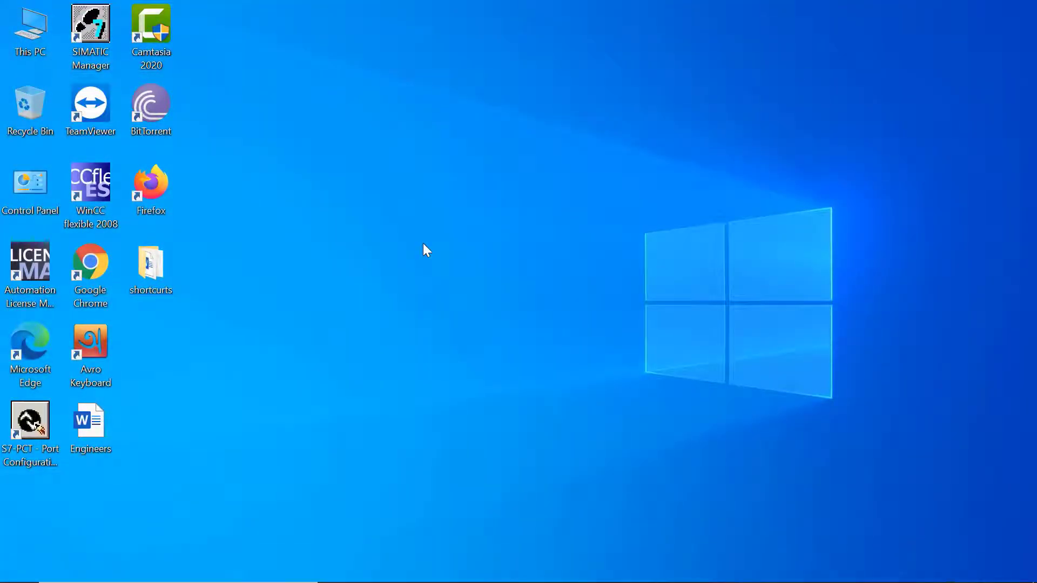
Step: Open the SIMATIC Manager shortcut's file location and select S7tgtopx in the S7BIN folder
right_click(92, 29)
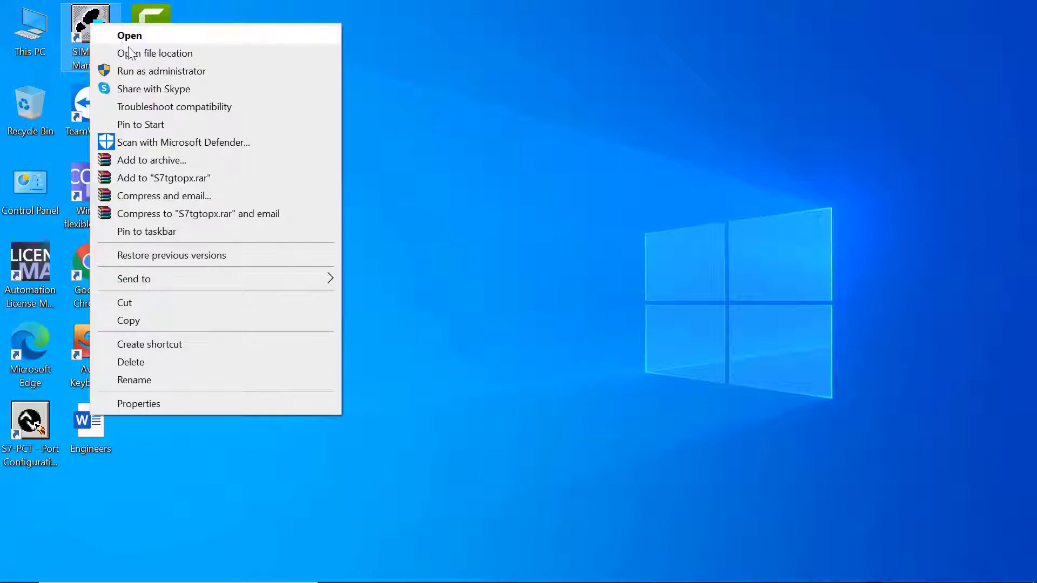
left_click(166, 54)
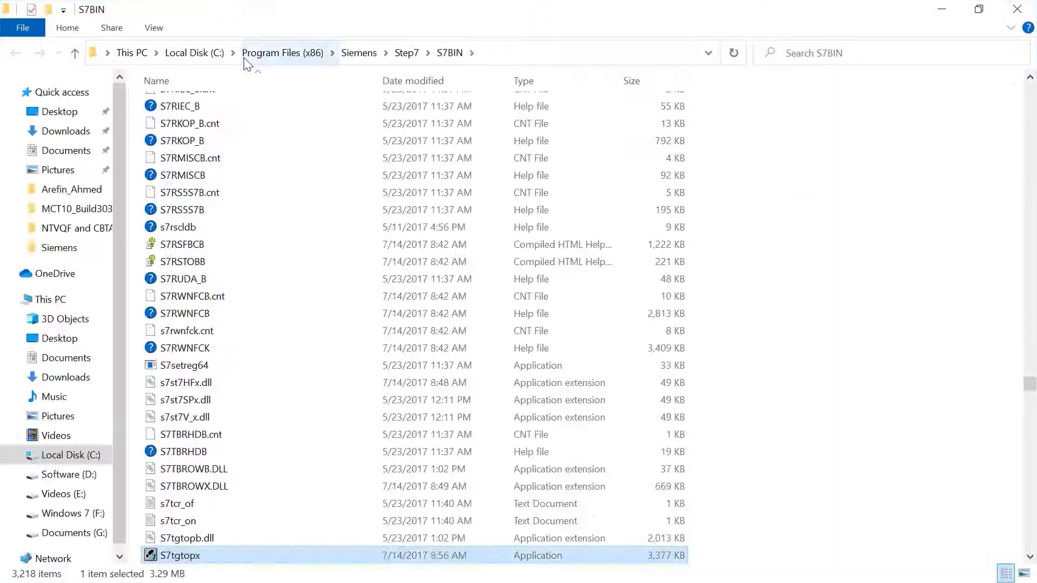
scroll(381, 343, "down", 5)
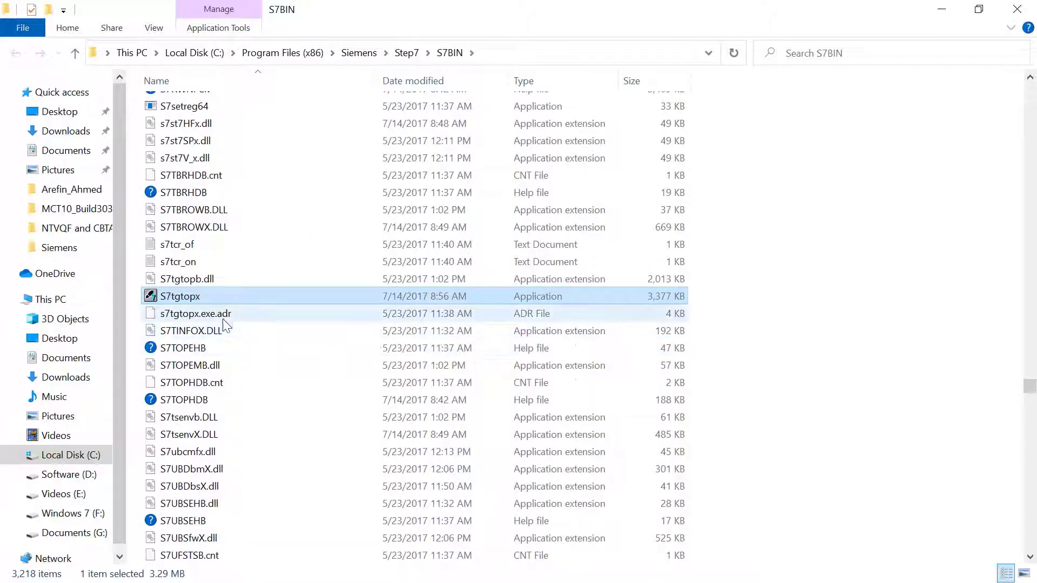
left_click(193, 330)
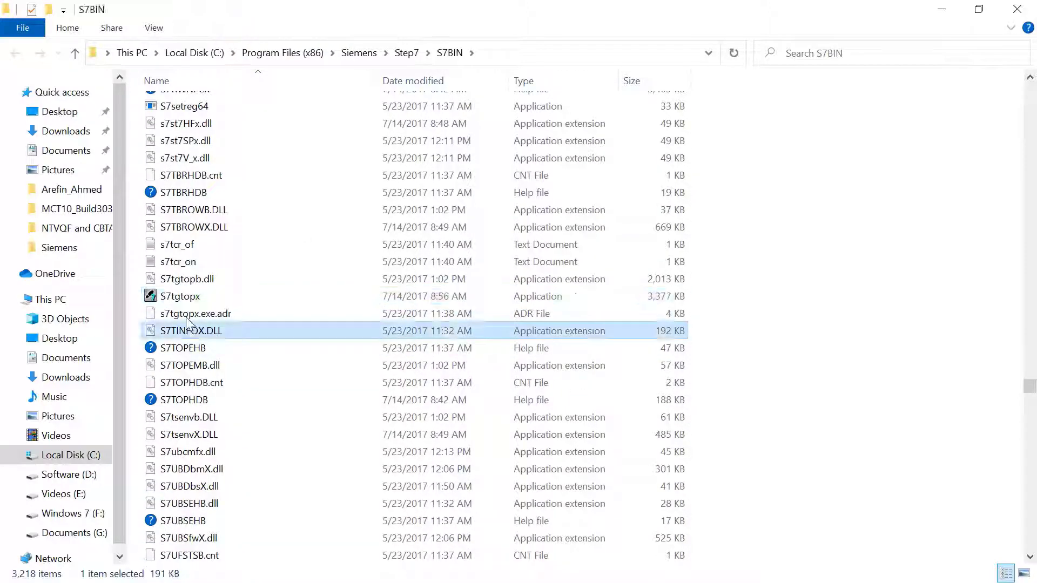
left_click(186, 298)
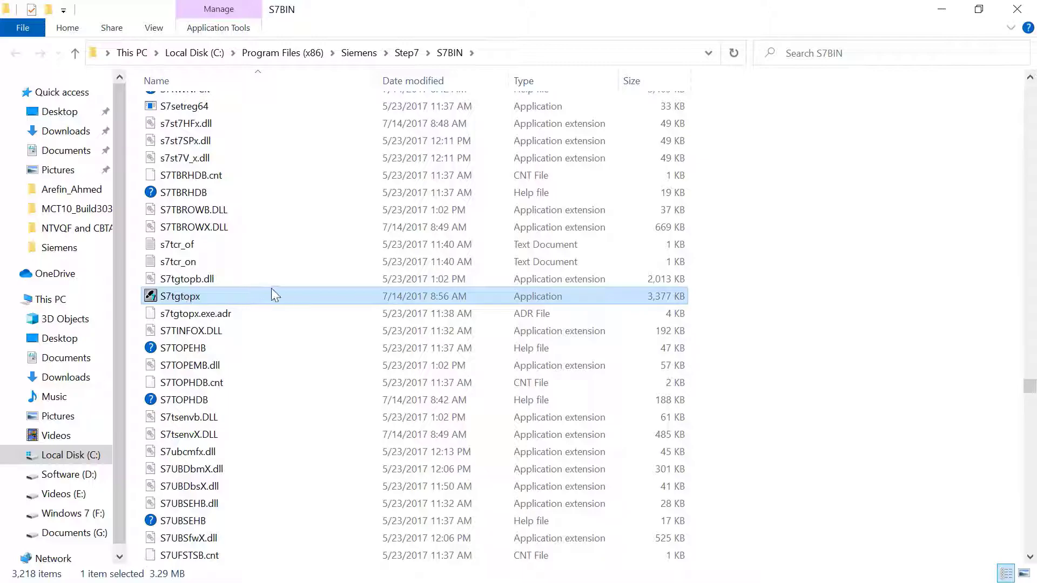
Step: Enable 'Run this program as an administrator' in S7tgtopx's Compatibility properties, apply it, and close Explorer
mouse_move(305, 295)
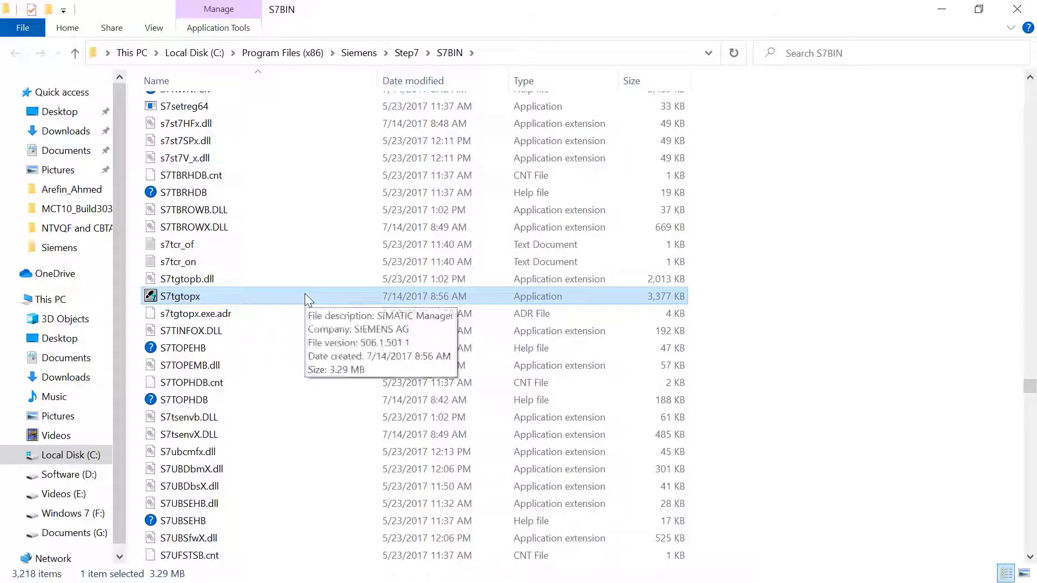
right_click(306, 295)
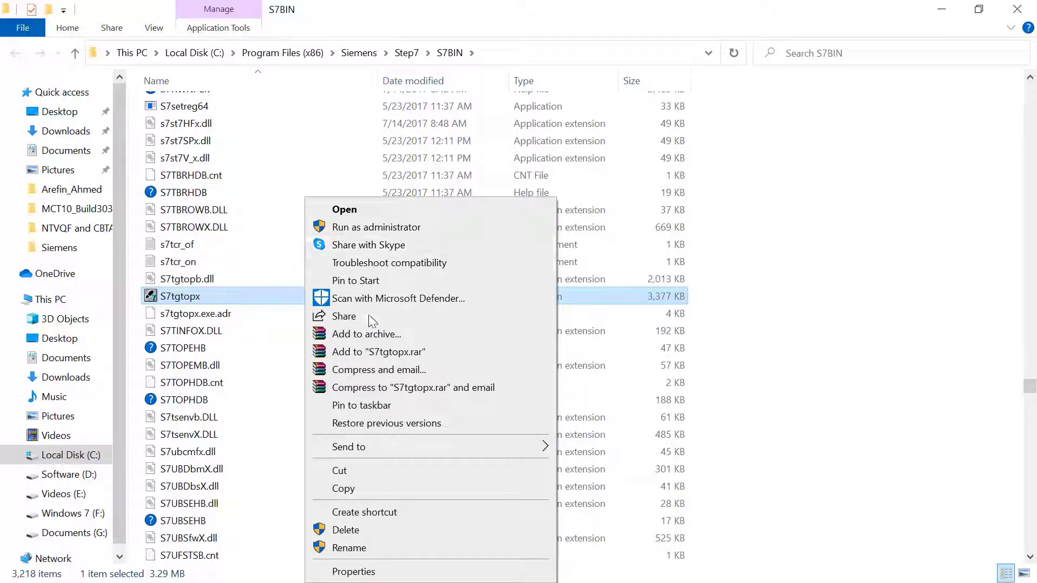
left_click(373, 572)
left_click_drag(453, 139, 437, 49)
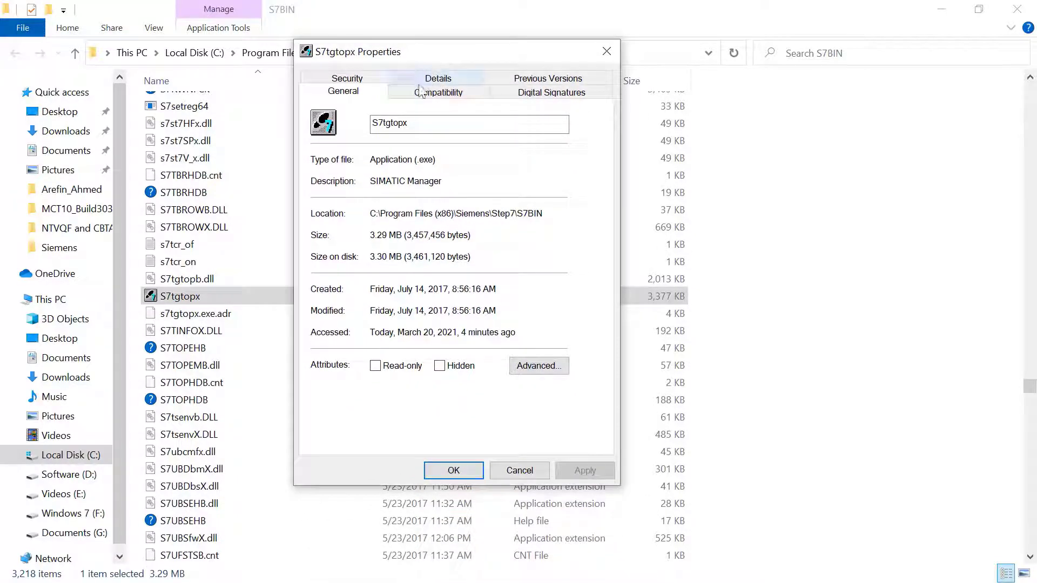
left_click(347, 78)
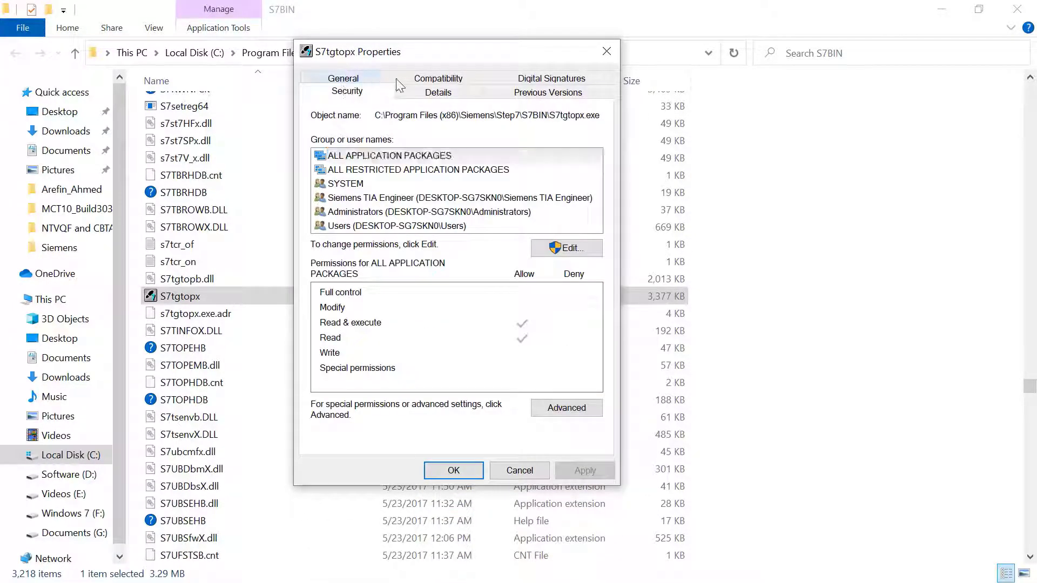
left_click(433, 81)
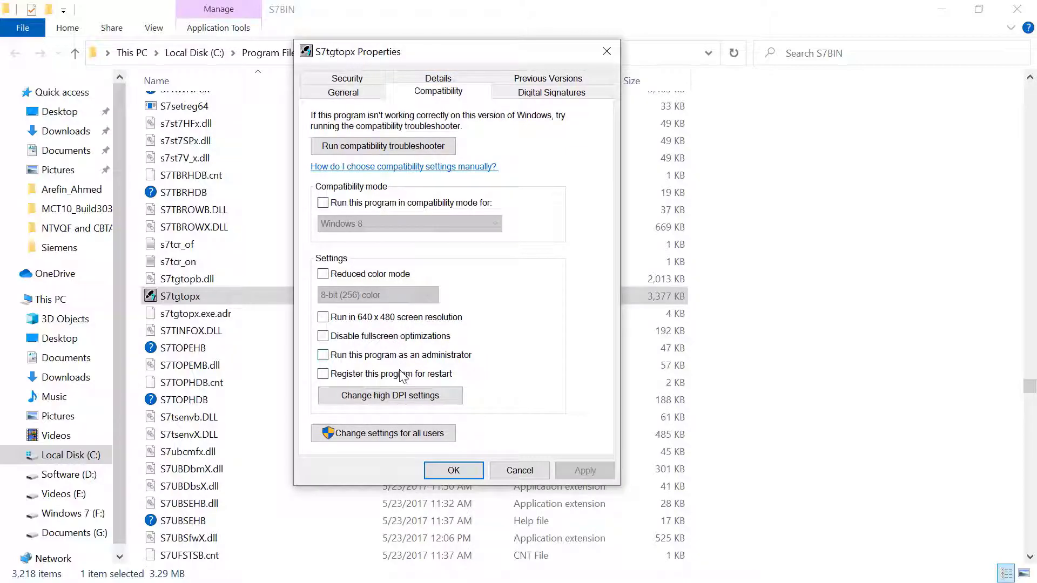
left_click(388, 356)
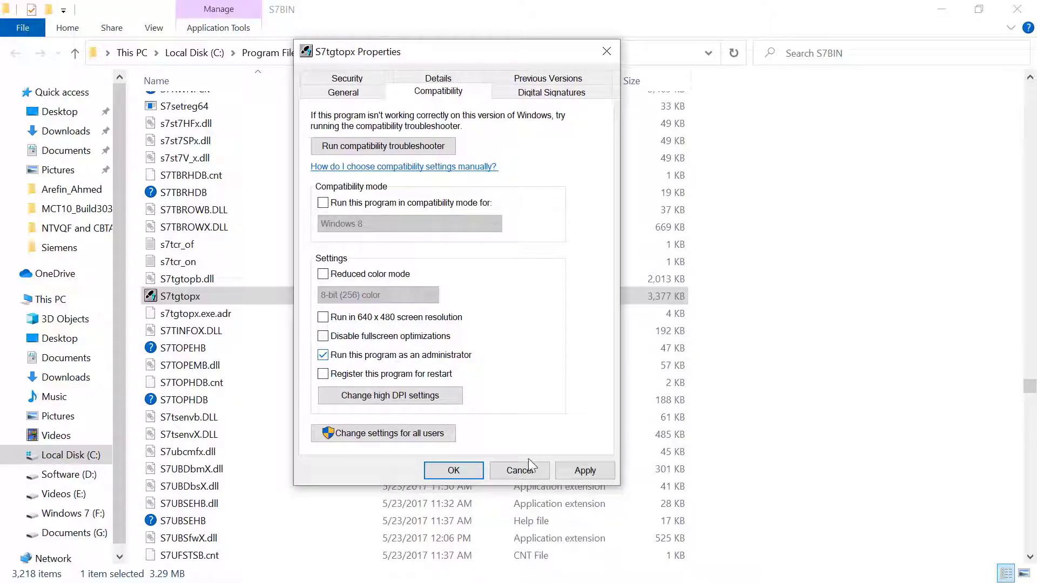
left_click(583, 471)
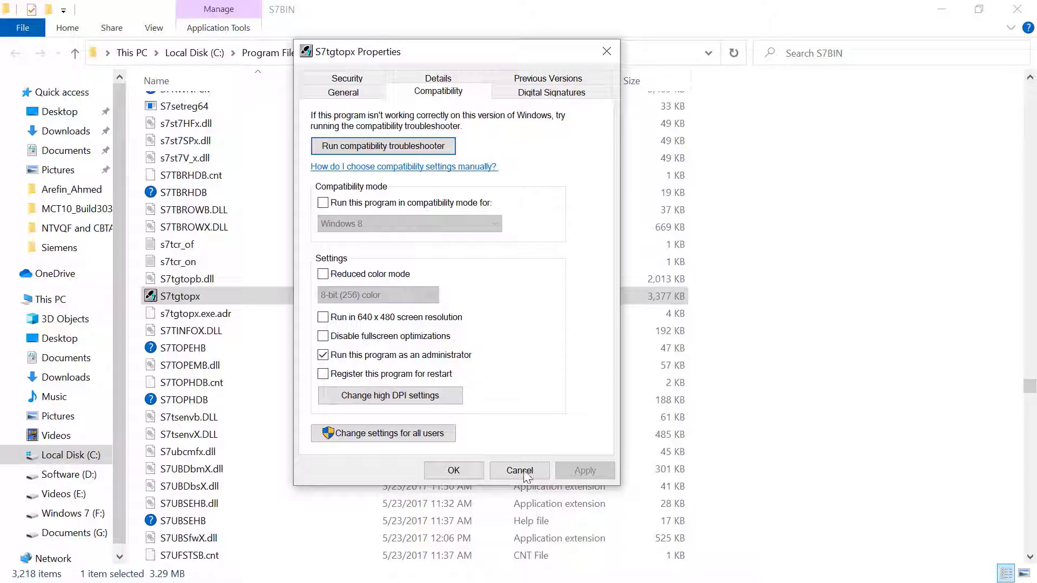
left_click(453, 471)
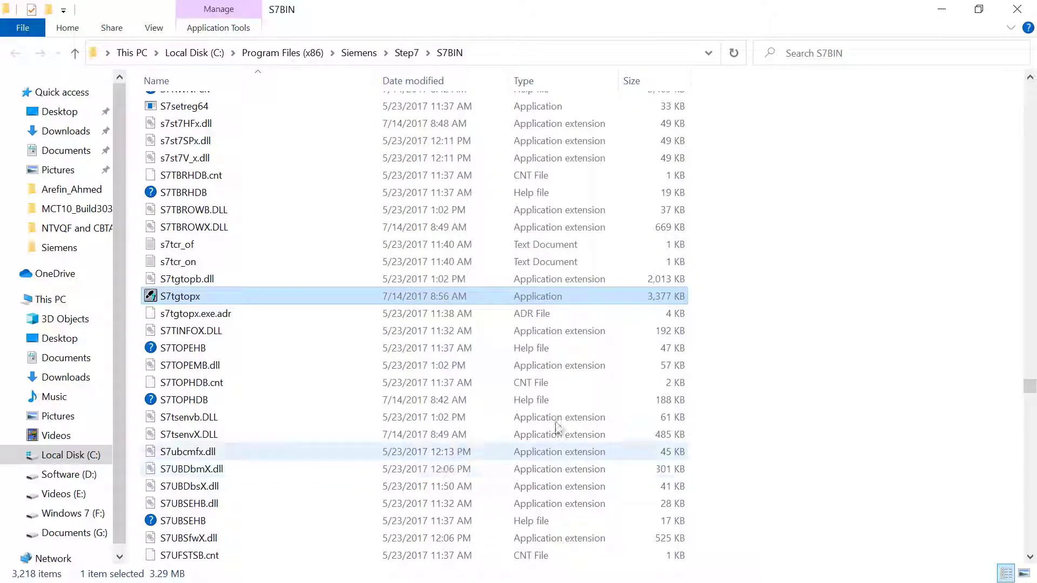
left_click(1018, 11)
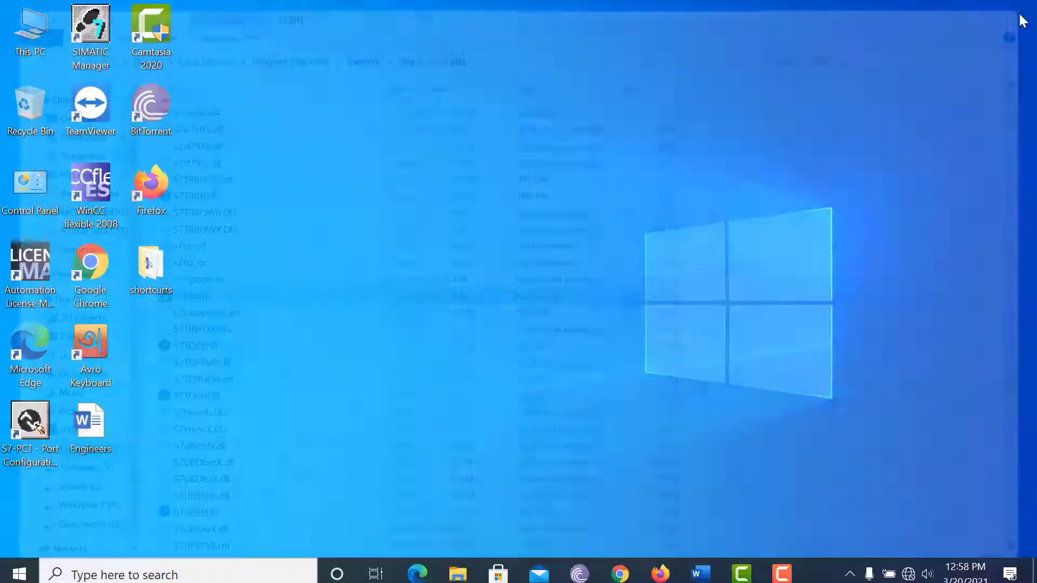